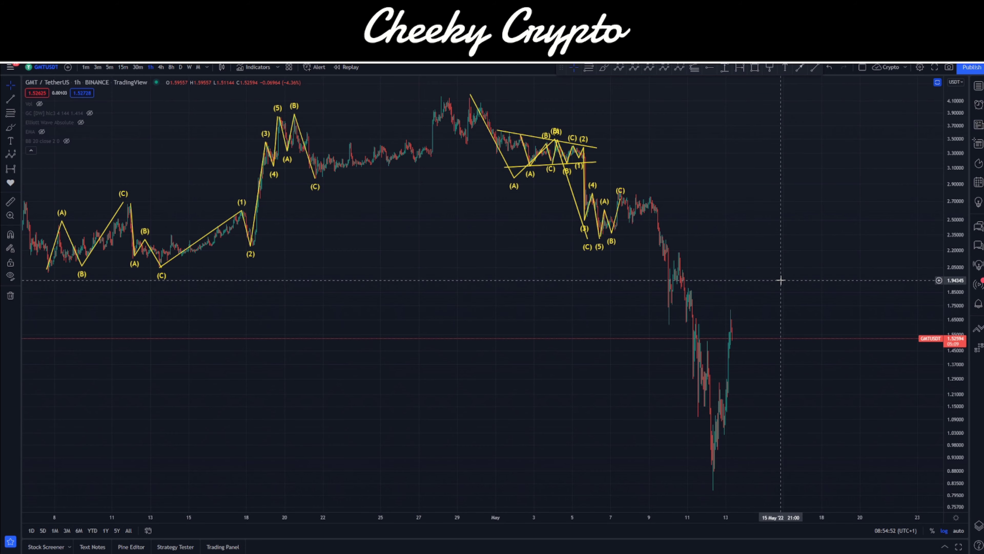
Step: Zoom into the recent wave and drag its (C) anchor up onto the 7 May high
{"action": "scroll", "coordinate": [483, 264], "scroll_direction": "up", "scroll_amount": 5}
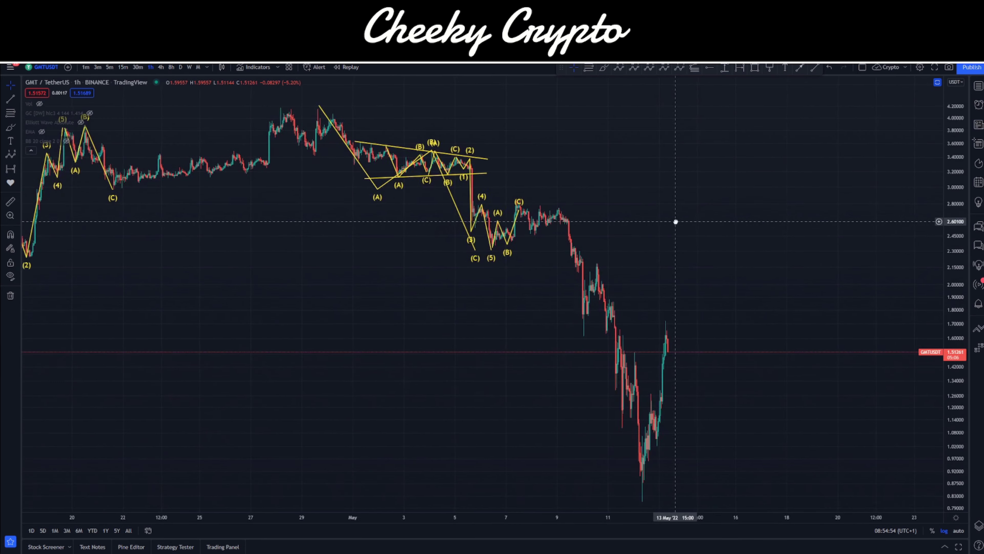
{"action": "scroll", "coordinate": [675, 221], "scroll_direction": "up", "scroll_amount": 5}
{"action": "scroll", "coordinate": [755, 235], "scroll_direction": "right", "scroll_amount": 2}
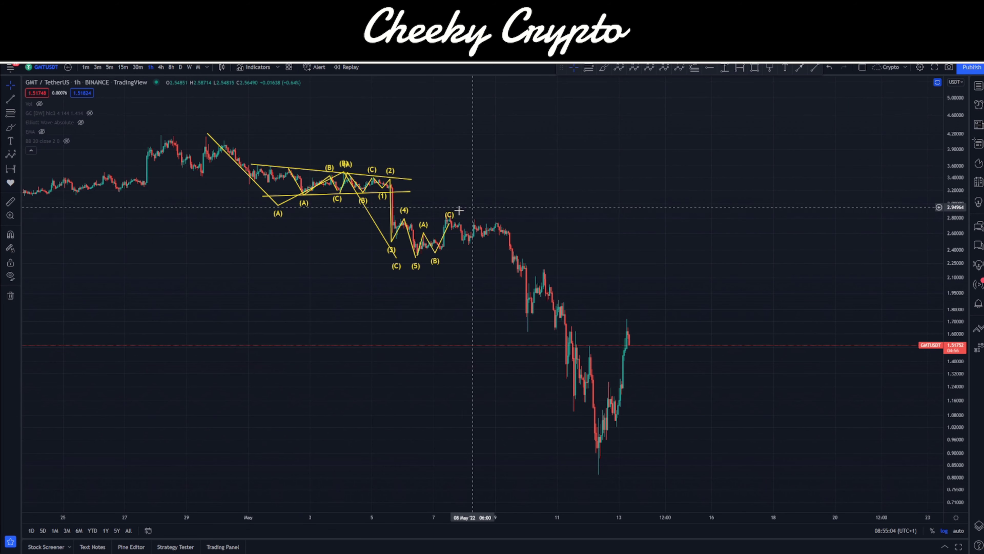
{"action": "scroll", "coordinate": [578, 264], "scroll_direction": "right", "scroll_amount": 1}
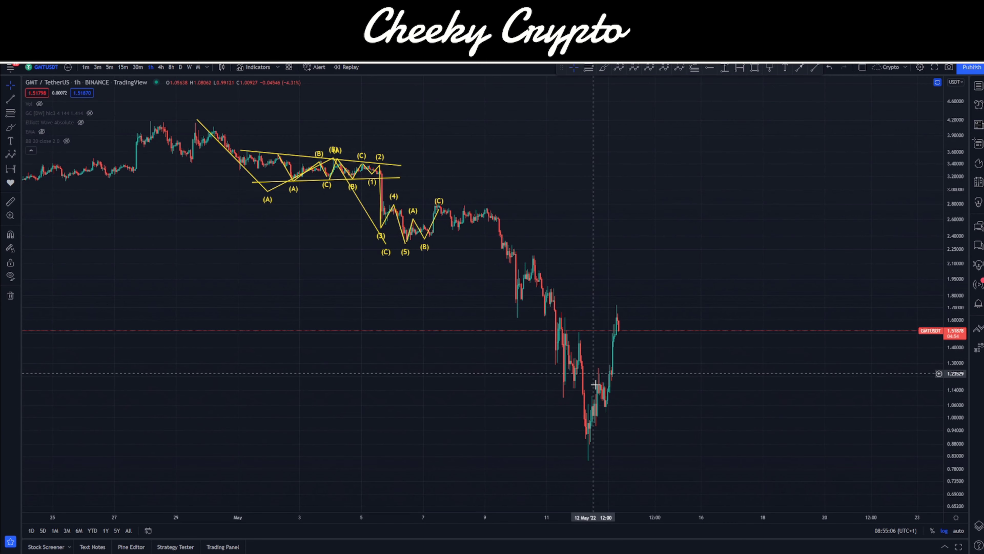
{"action": "left_click_drag", "start_coordinate": [437, 213], "coordinate": [427, 204]}
{"action": "left_click", "coordinate": [457, 217]}
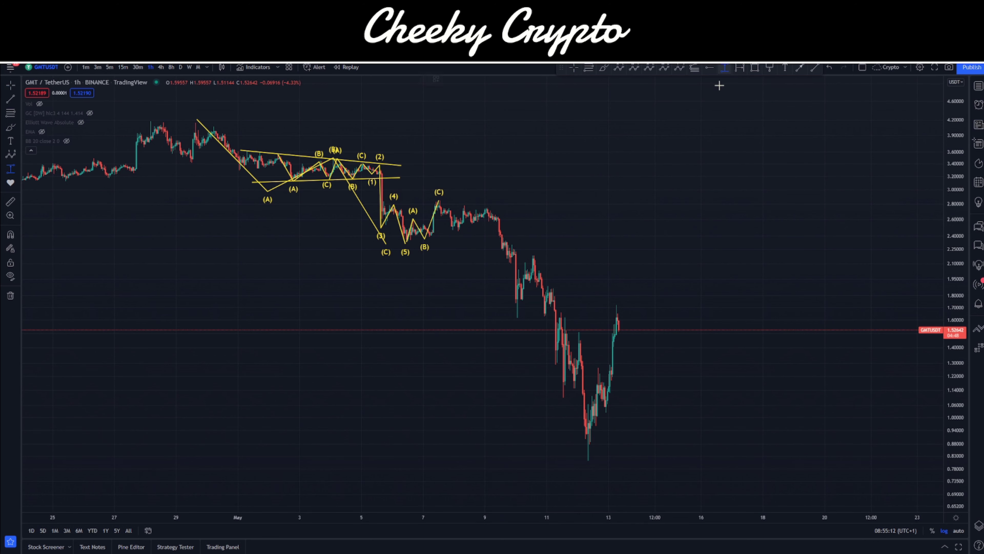
Step: Measure the −71.49% drop from (C) to the 12 May low, delete it, and view 11–13 May
{"action": "left_click_drag", "start_coordinate": [439, 200], "coordinate": [588, 460]}
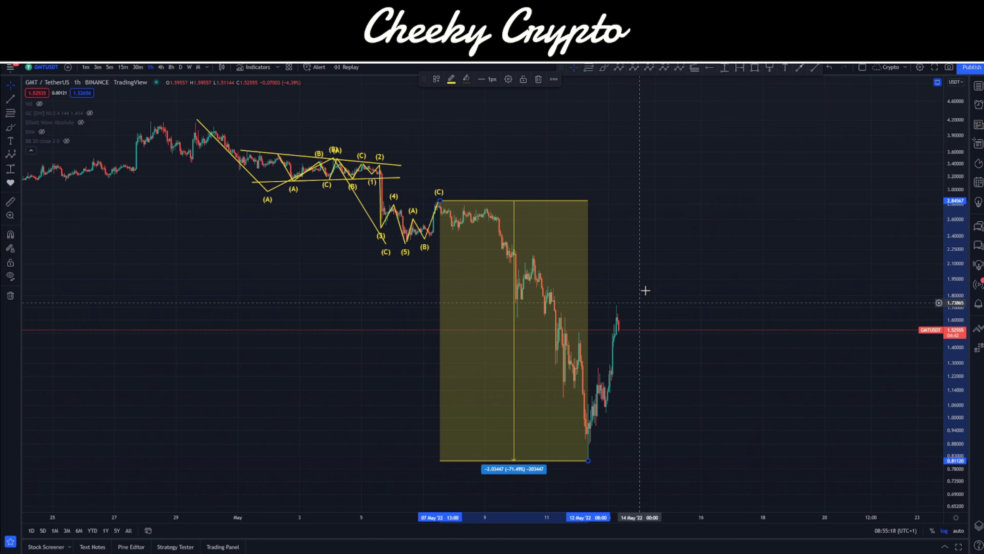
{"action": "key", "text": "Delete"}
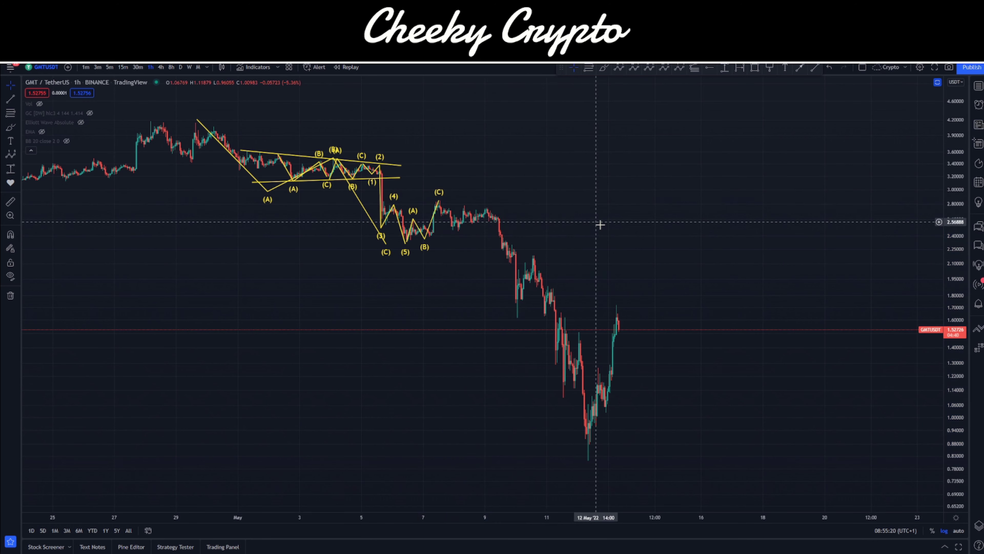
{"action": "left_click_drag", "start_coordinate": [566, 222], "coordinate": [538, 233]}
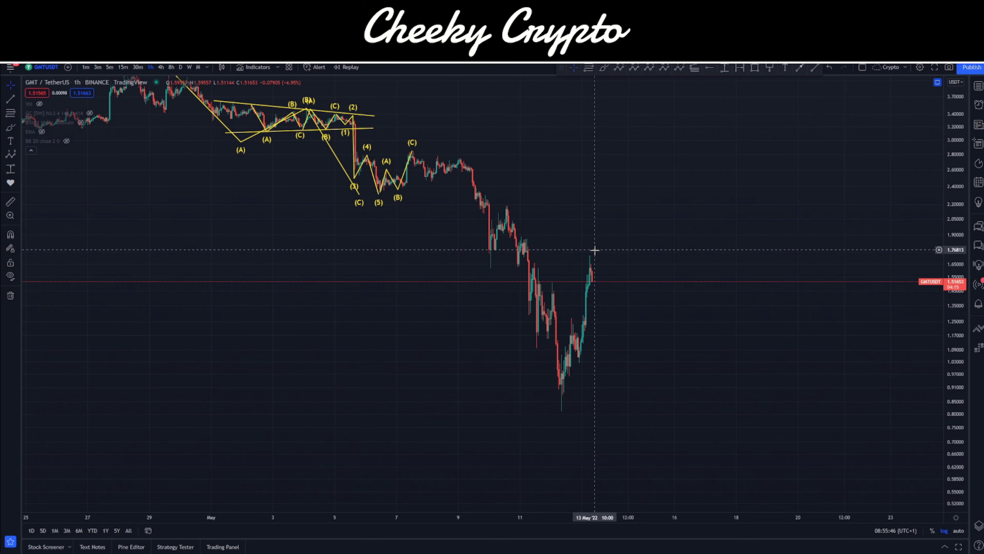
{"action": "scroll", "coordinate": [746, 364], "scroll_direction": "up", "scroll_amount": 5}
{"action": "scroll", "coordinate": [276, 347], "scroll_direction": "down", "scroll_amount": 5}
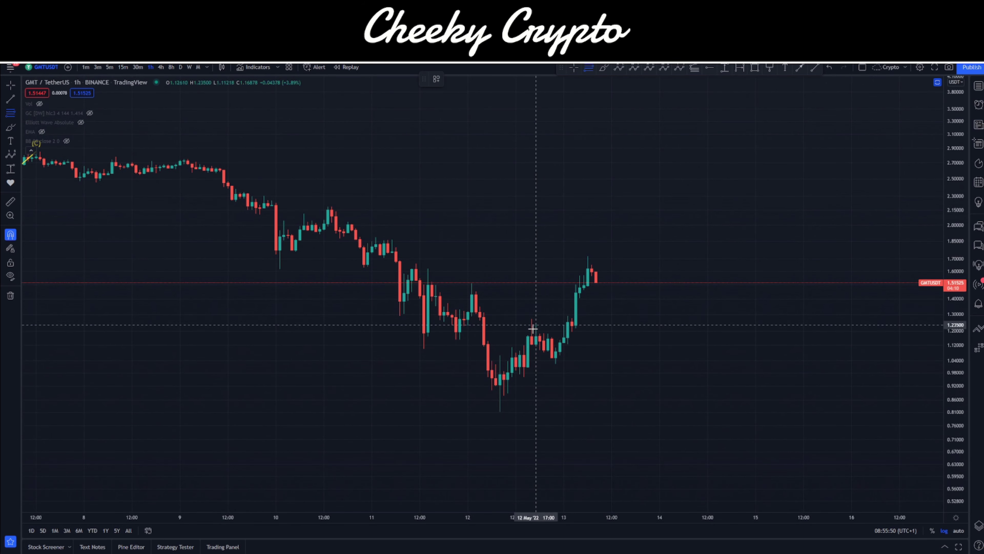
Step: Draw a Trend-Based Fib Extension over the 12 May bounce and show the Stoch RSI pane
{"action": "mouse_move", "coordinate": [531, 319]}
{"action": "left_mouse_down"}
{"action": "mouse_move", "coordinate": [497, 410]}
{"action": "mouse_move", "coordinate": [586, 392]}
{"action": "mouse_move", "coordinate": [565, 369]}
{"action": "left_mouse_up"}
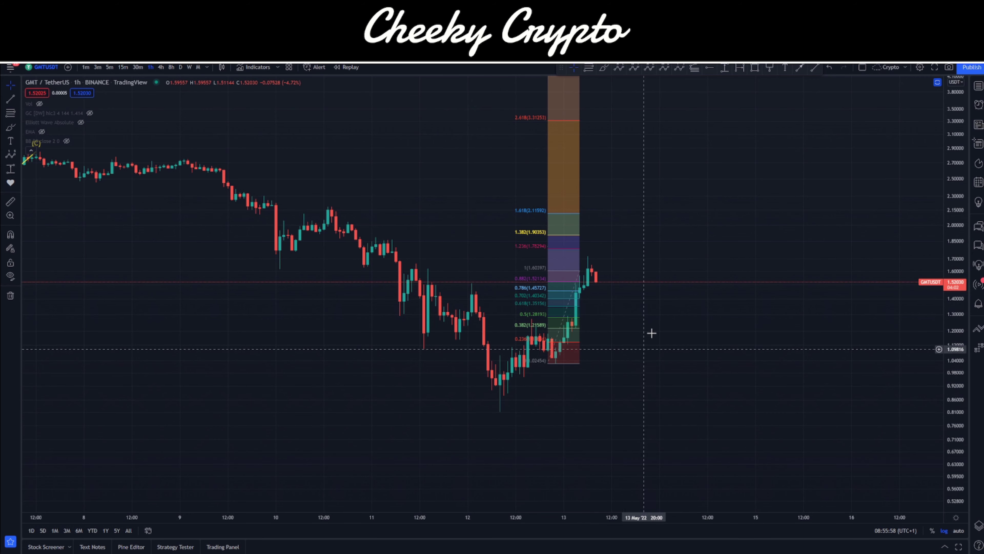
{"action": "double_click", "coordinate": [694, 222]}
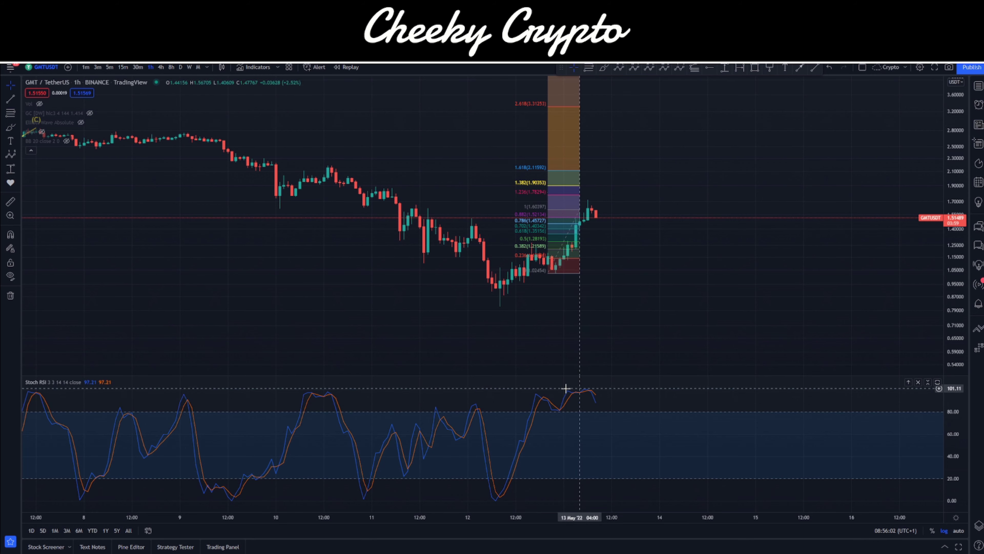
Step: Cycle through the 4h, 8h, daily and weekly timeframes, then return to 1h with the price pane expanded
{"action": "left_click", "coordinate": [161, 67]}
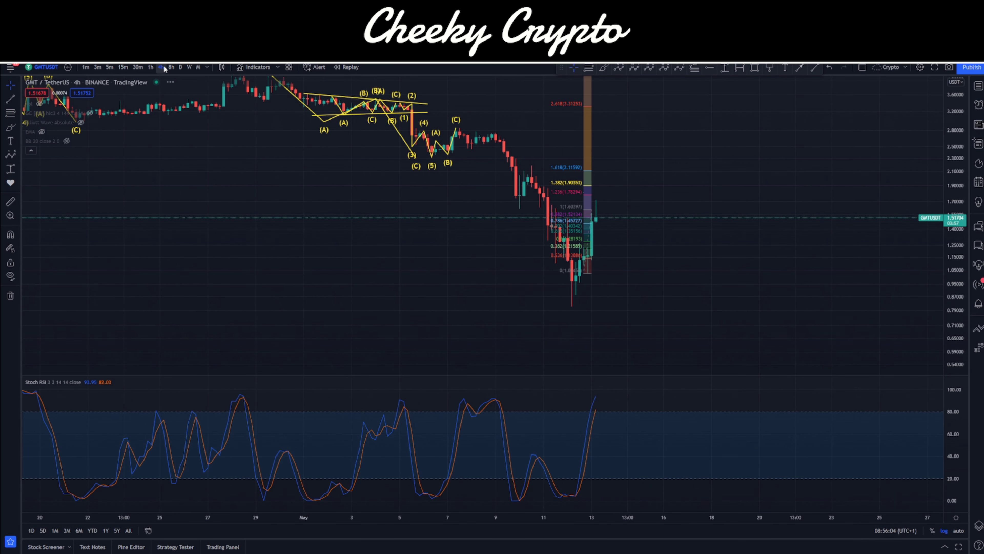
{"action": "left_click", "coordinate": [170, 67]}
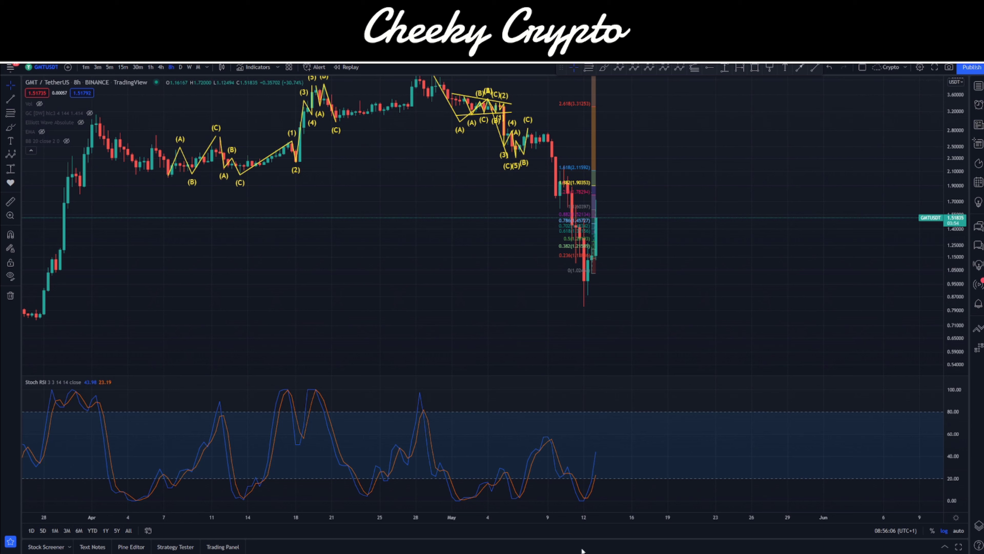
{"action": "left_click", "coordinate": [184, 68]}
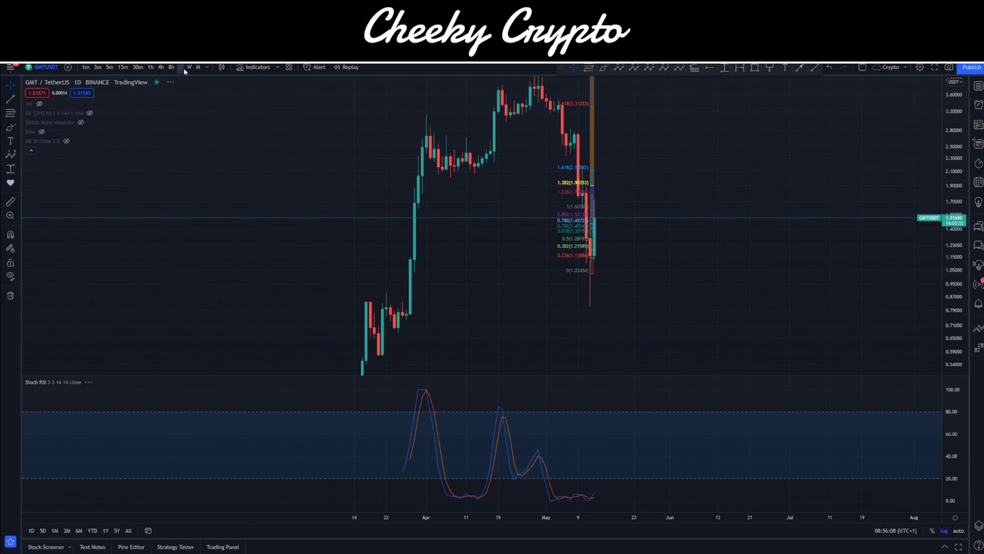
{"action": "left_click", "coordinate": [190, 66]}
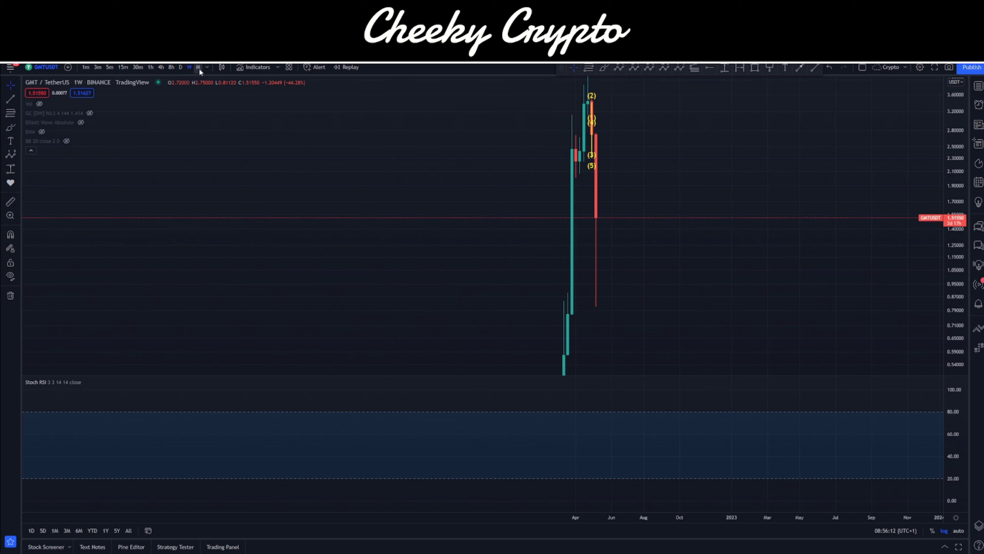
{"action": "left_click", "coordinate": [151, 68]}
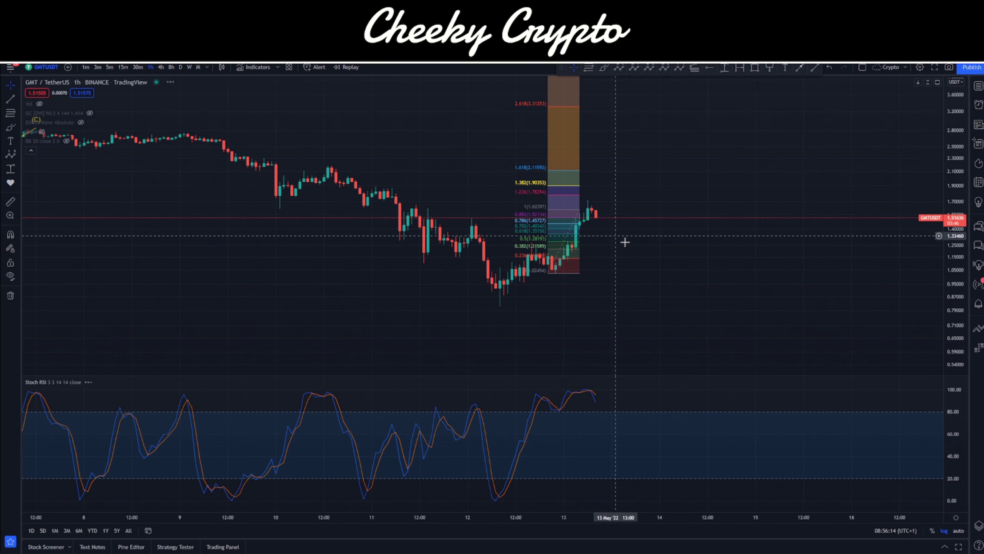
{"action": "double_click", "coordinate": [624, 334]}
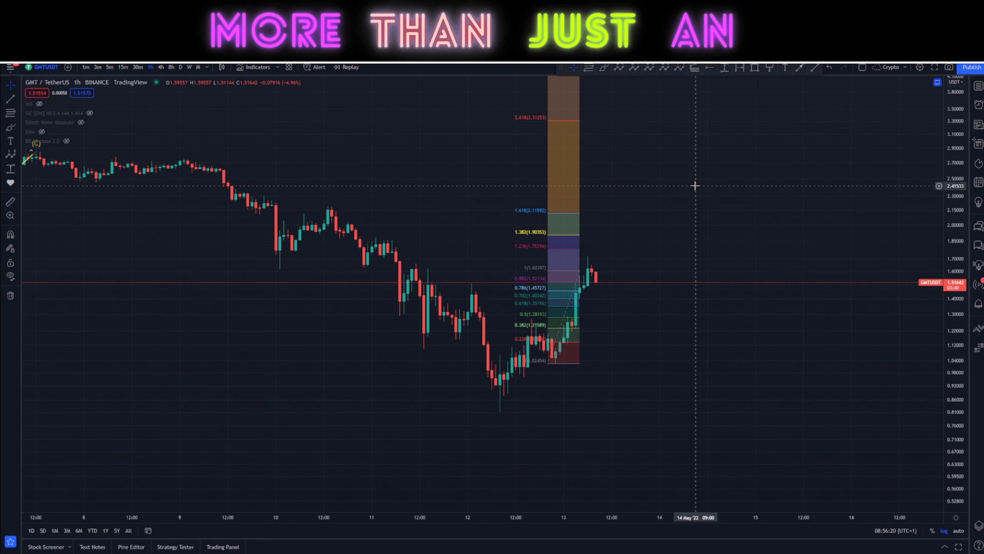
{"action": "left_click_drag", "start_coordinate": [632, 323], "coordinate": [570, 320]}
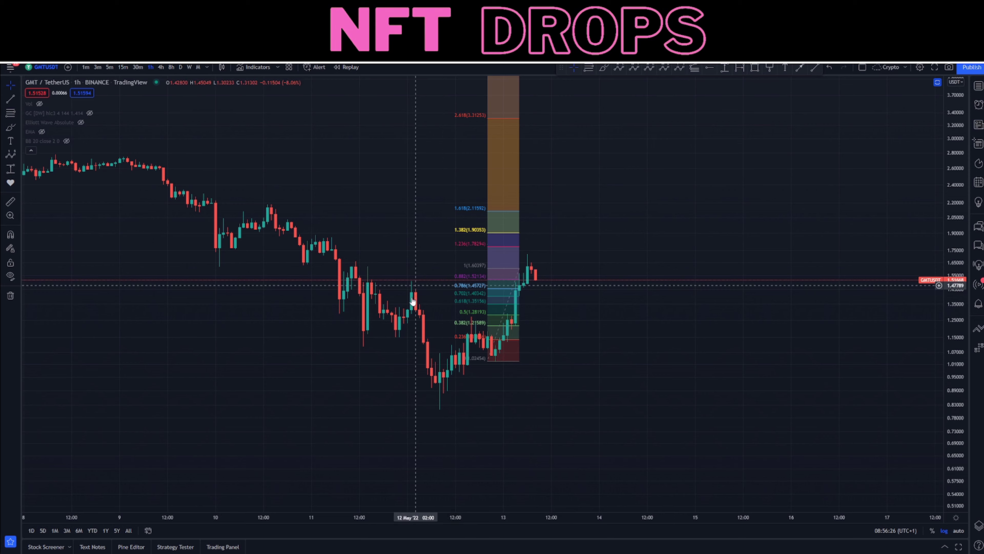
{"action": "left_click_drag", "start_coordinate": [578, 355], "coordinate": [599, 352]}
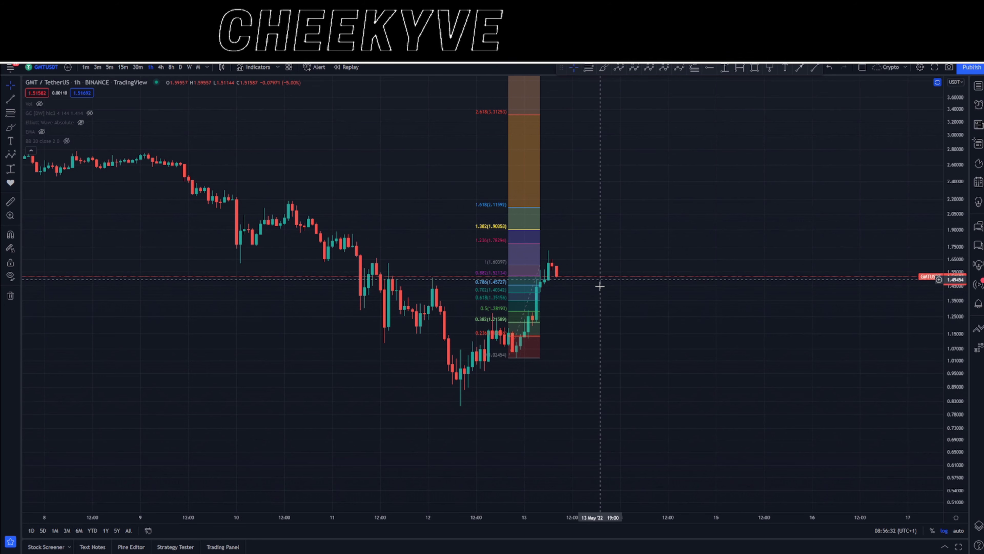
{"action": "left_click_drag", "start_coordinate": [631, 332], "coordinate": [646, 332]}
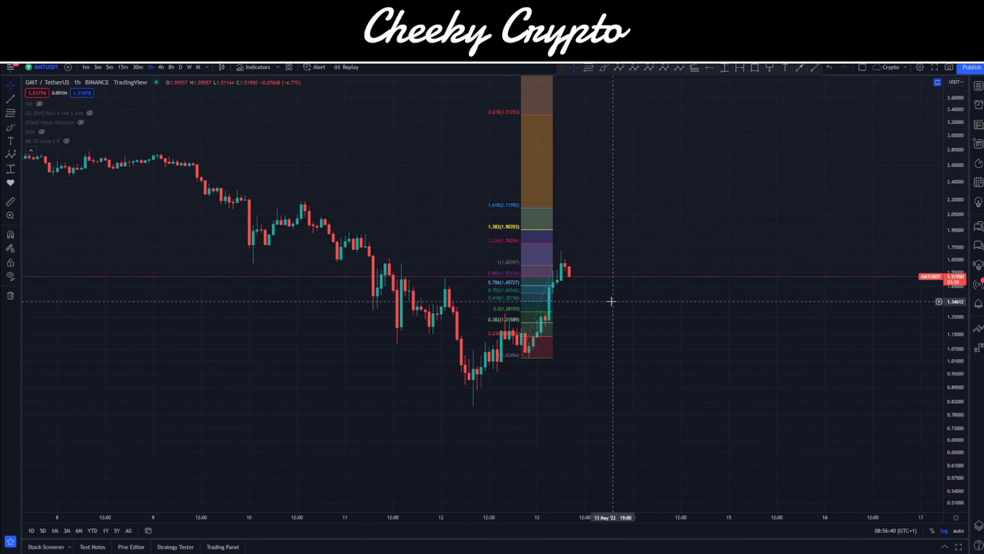
{"action": "left_click_drag", "start_coordinate": [609, 301], "coordinate": [611, 313]}
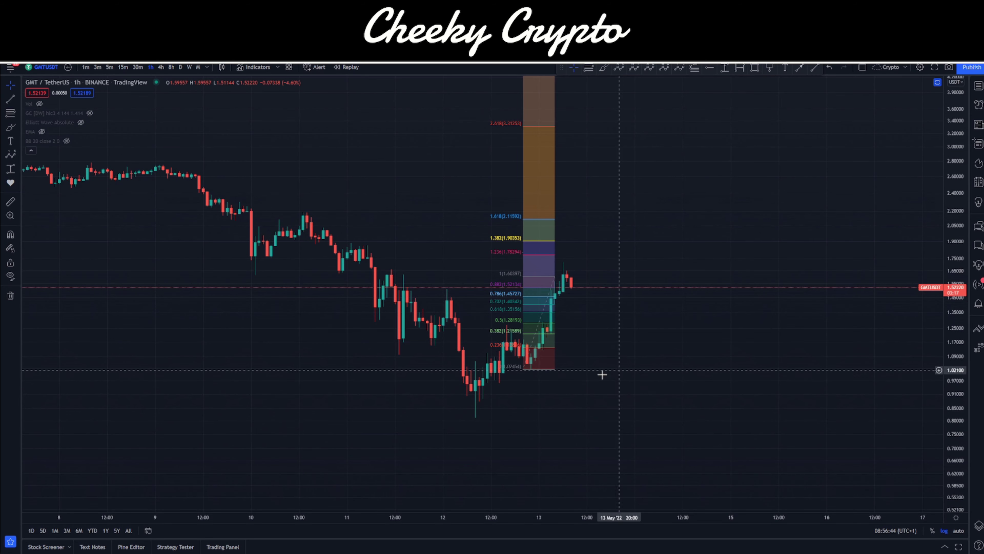
{"action": "left_click_drag", "start_coordinate": [670, 283], "coordinate": [644, 284]}
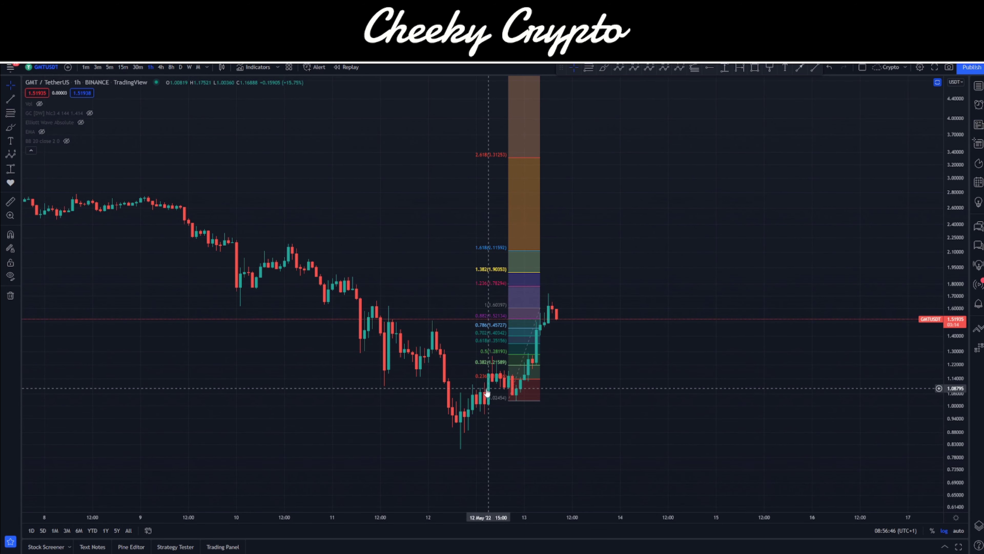
Step: Draw an upward ABC projection from the 12 May low, with (B) near 1.02 and (C) near 2.25
{"action": "left_click", "coordinate": [619, 68]}
{"action": "left_click", "coordinate": [440, 450]}
{"action": "left_click", "coordinate": [545, 289]}
{"action": "left_click", "coordinate": [604, 401]}
{"action": "left_click", "coordinate": [716, 238]}
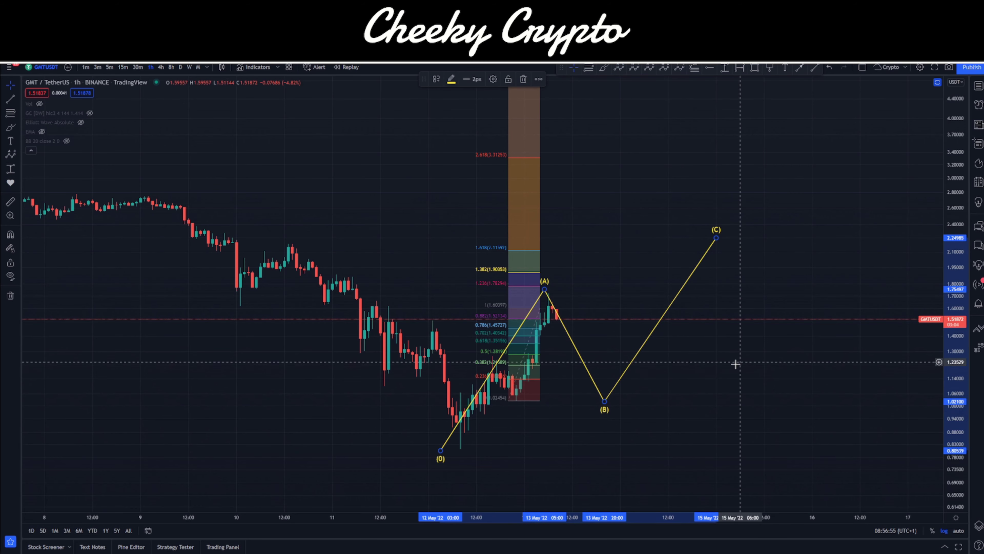
{"action": "left_click_drag", "start_coordinate": [734, 359], "coordinate": [617, 149]}
Step: Draw a larger ABC from the 7 May high: (A) at the 11 May low, (B) near 2.29, (C) near 0.585
{"action": "left_click_drag", "start_coordinate": [271, 194], "coordinate": [588, 211]}
{"action": "left_click_drag", "start_coordinate": [851, 209], "coordinate": [708, 193]}
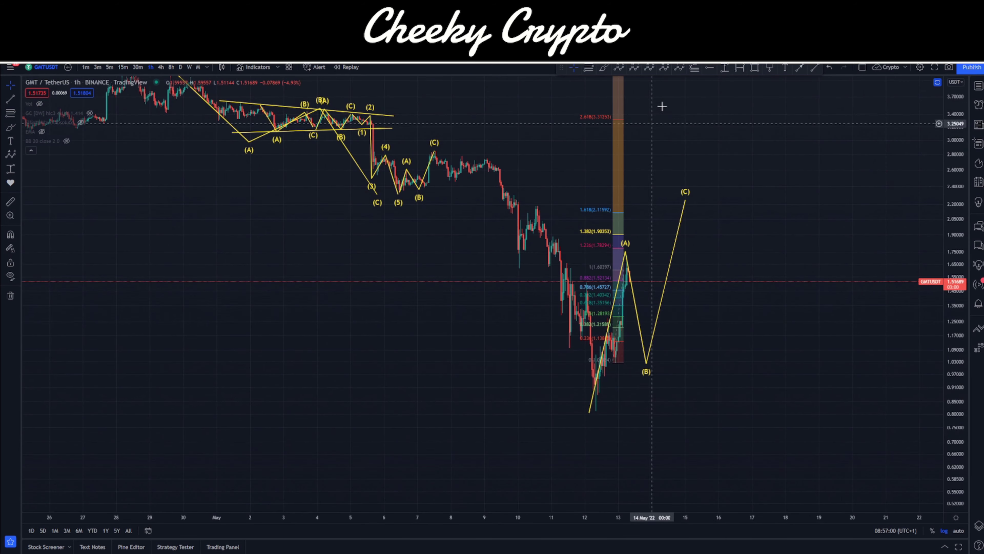
{"action": "left_click", "coordinate": [433, 149]}
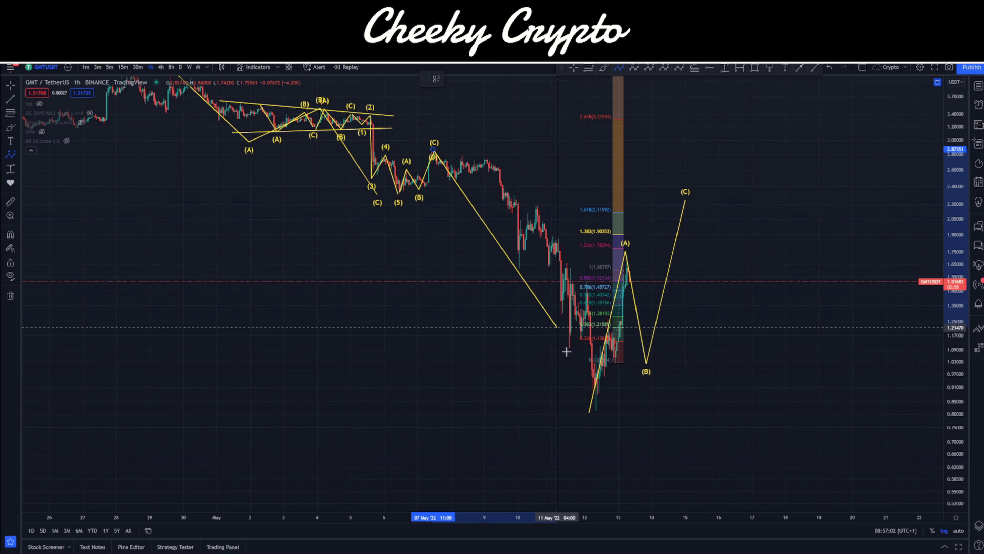
{"action": "left_click", "coordinate": [575, 412]}
{"action": "left_click", "coordinate": [669, 196]}
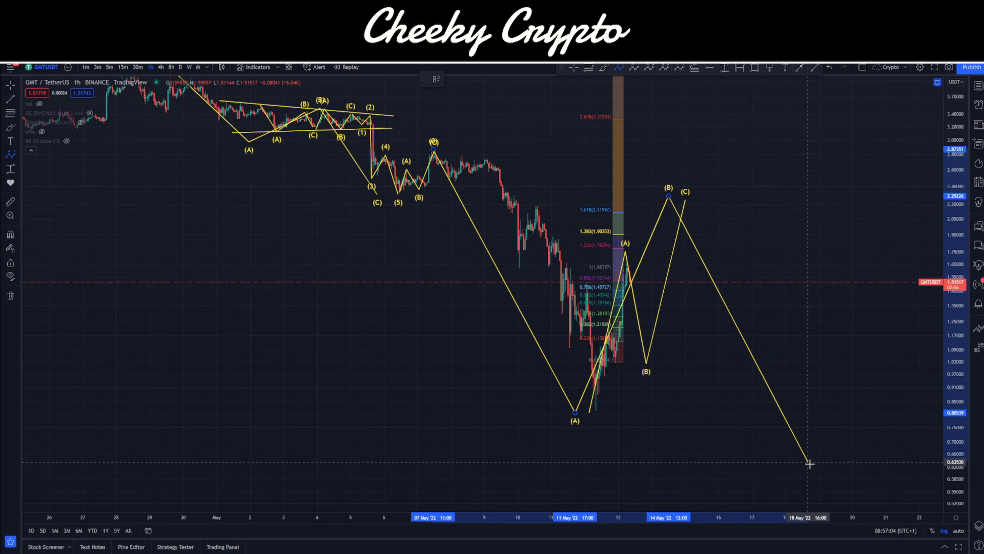
{"action": "left_click", "coordinate": [828, 479]}
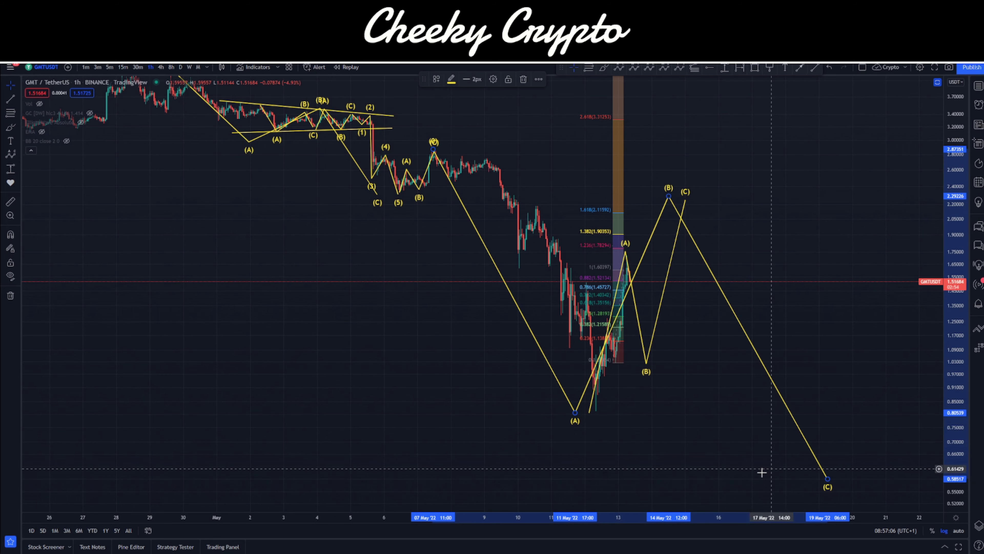
{"action": "left_click_drag", "start_coordinate": [725, 451], "coordinate": [704, 423]}
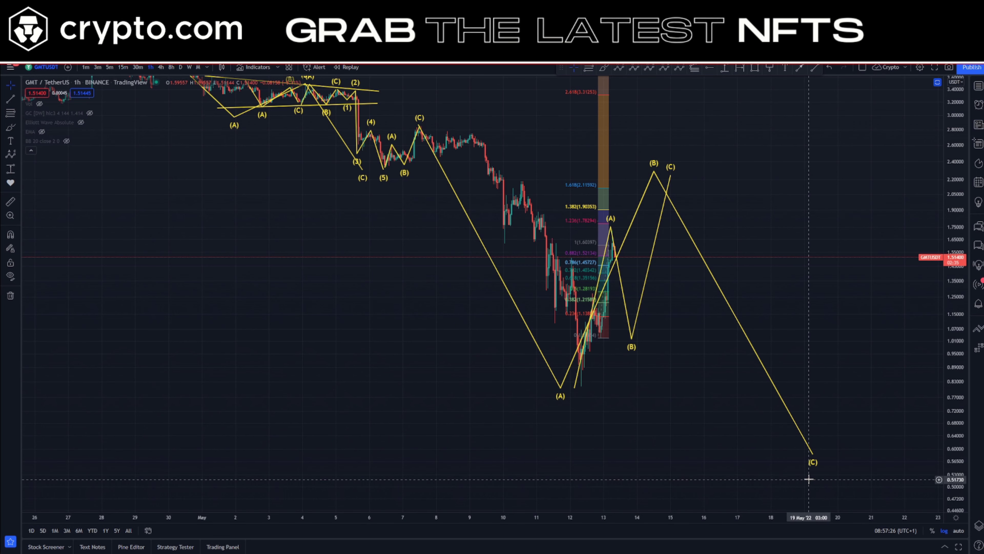
Step: Delete the old Elliott wave drawings and the Fibonacci extension
{"action": "left_click", "coordinate": [679, 218]}
{"action": "key", "text": "Delete"}
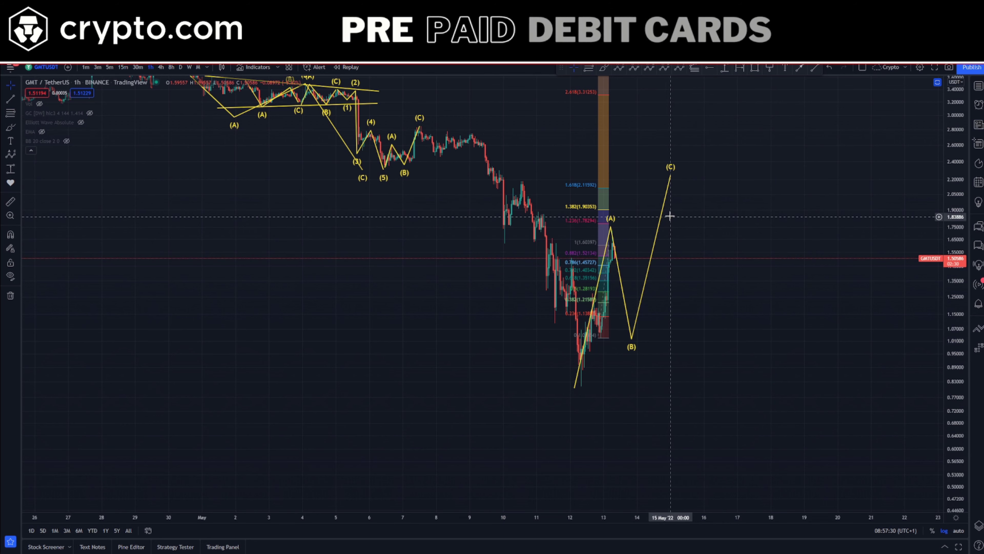
{"action": "key", "text": "Delete"}
{"action": "scroll", "coordinate": [503, 273], "scroll_direction": "up", "scroll_amount": 5}
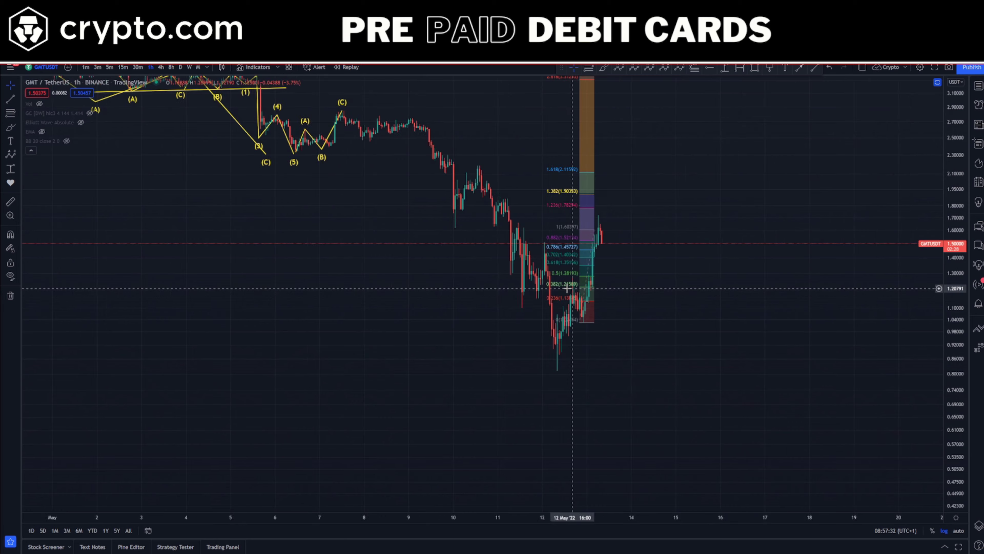
{"action": "scroll", "coordinate": [547, 329], "scroll_direction": "left", "scroll_amount": 1}
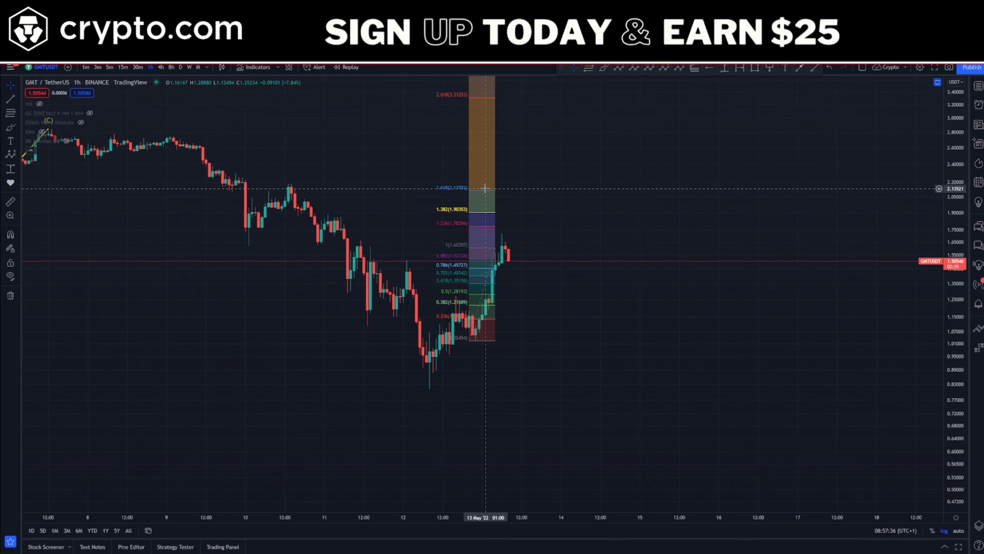
{"action": "left_click", "coordinate": [486, 196]}
{"action": "key", "text": "Delete"}
Step: Draw an Elliott ABC up-wave from the 12 May low to (C) at the 1.72 high
{"action": "left_click", "coordinate": [618, 69]}
{"action": "left_click", "coordinate": [423, 389]}
{"action": "left_click", "coordinate": [453, 296]}
{"action": "left_click", "coordinate": [475, 339]}
{"action": "left_click", "coordinate": [502, 233]}
{"action": "left_click", "coordinate": [527, 243]}
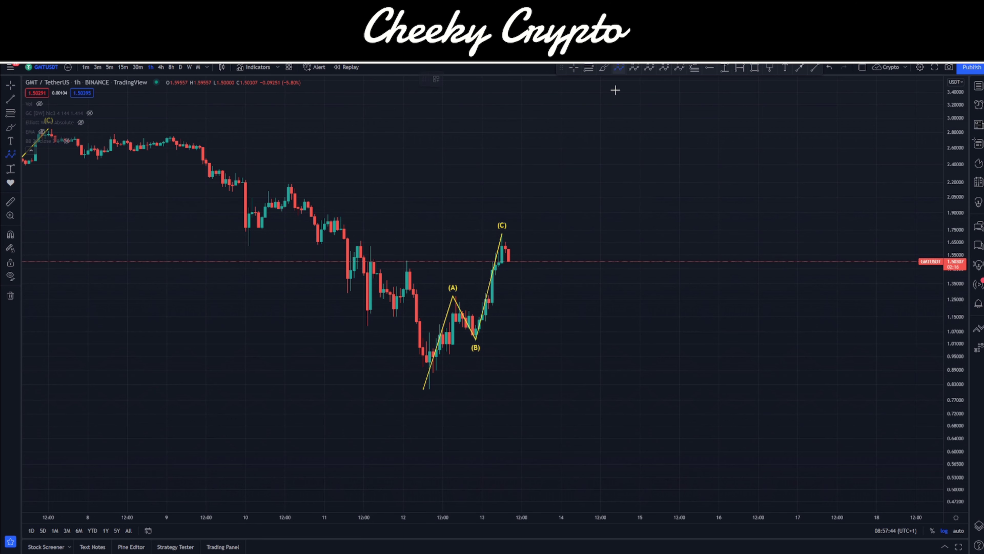
Step: Project a falling ABC from the 1.72 high, then start a magnet-snapped Fib retracement at 0.81120
{"action": "left_click", "coordinate": [502, 237]}
{"action": "left_click", "coordinate": [514, 297]}
{"action": "left_click", "coordinate": [538, 264]}
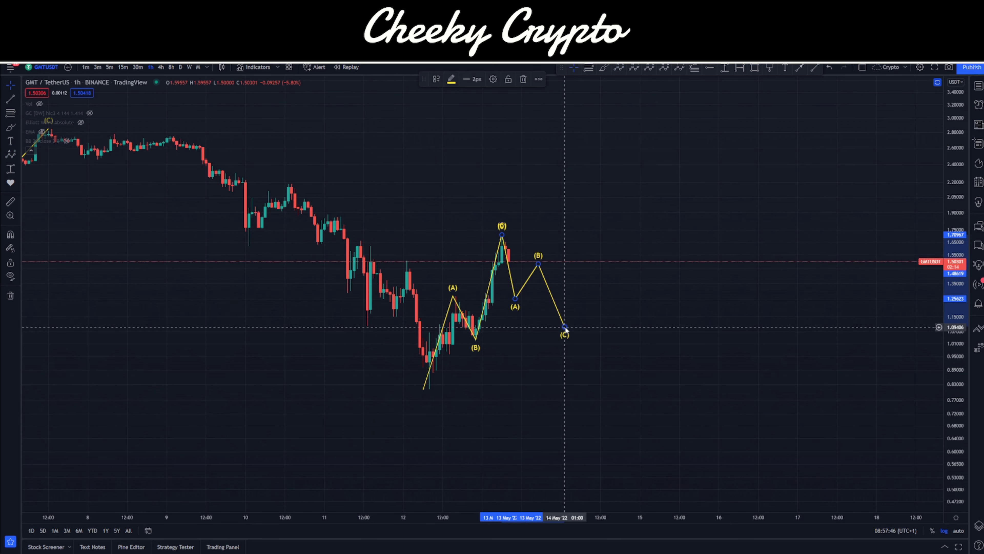
{"action": "left_click", "coordinate": [565, 326]}
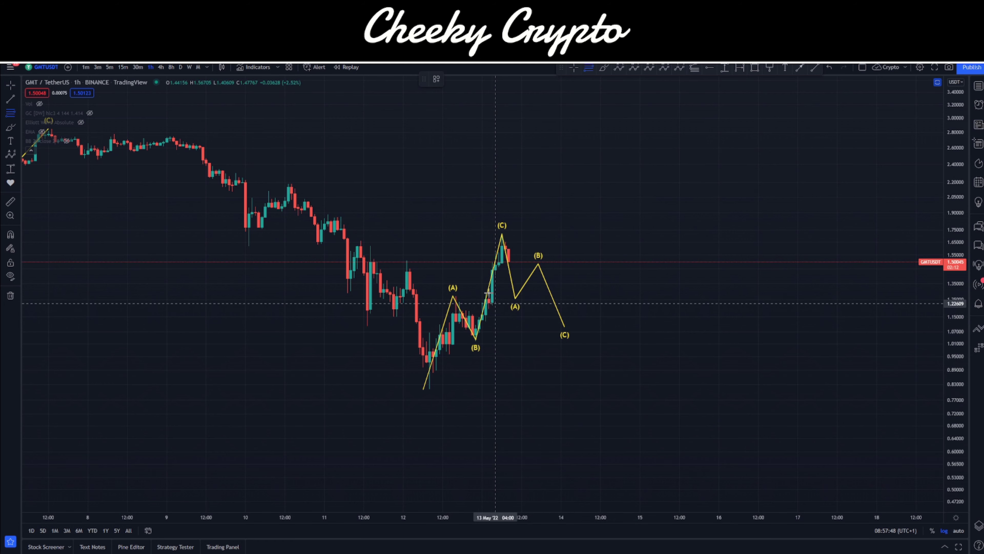
{"action": "key", "text": "ctrl"}
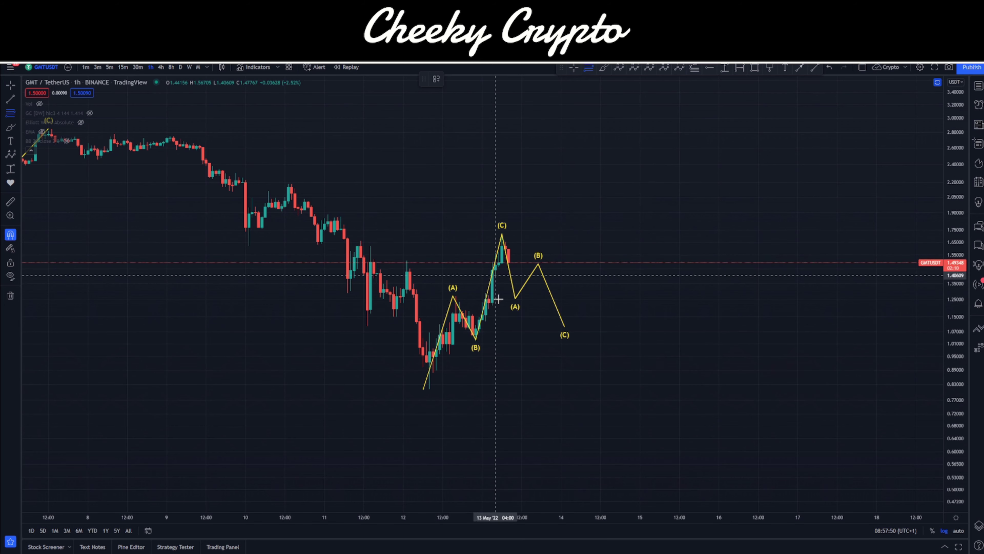
{"action": "left_click", "coordinate": [430, 395]}
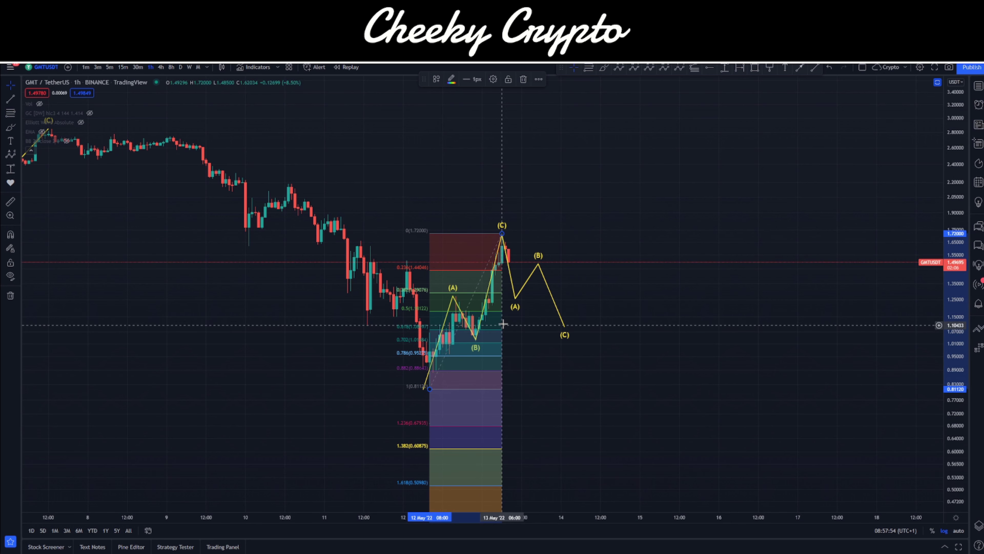
Step: Move the projected (A) low onto the 0.5 retracement and tag it with a 1.18216 price note
{"action": "left_click_drag", "start_coordinate": [516, 301], "coordinate": [528, 310]}
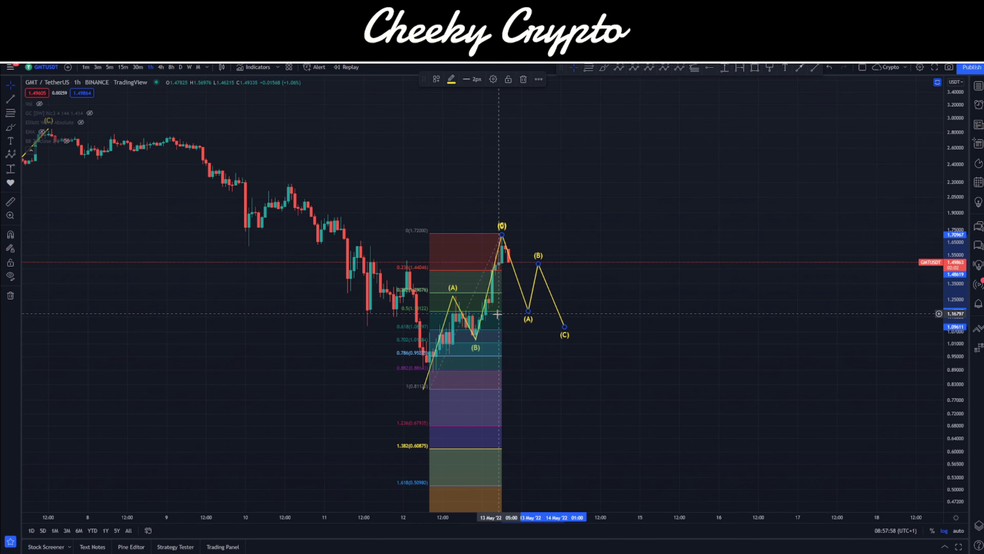
{"action": "left_click_drag", "start_coordinate": [497, 314], "coordinate": [696, 330]}
{"action": "scroll", "coordinate": [519, 348], "scroll_direction": "up", "scroll_amount": 5}
{"action": "left_click_drag", "start_coordinate": [519, 364], "coordinate": [626, 323]}
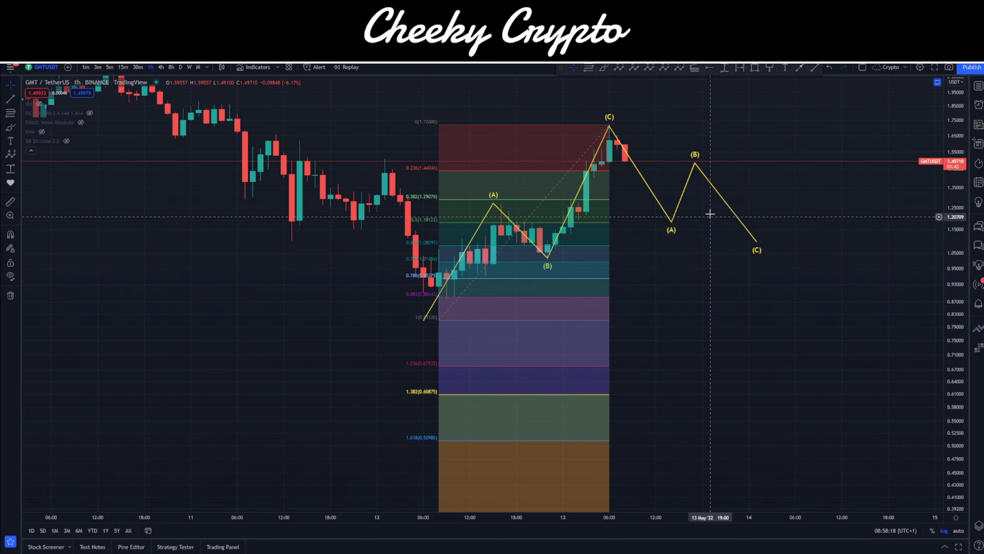
{"action": "left_click", "coordinate": [710, 68]}
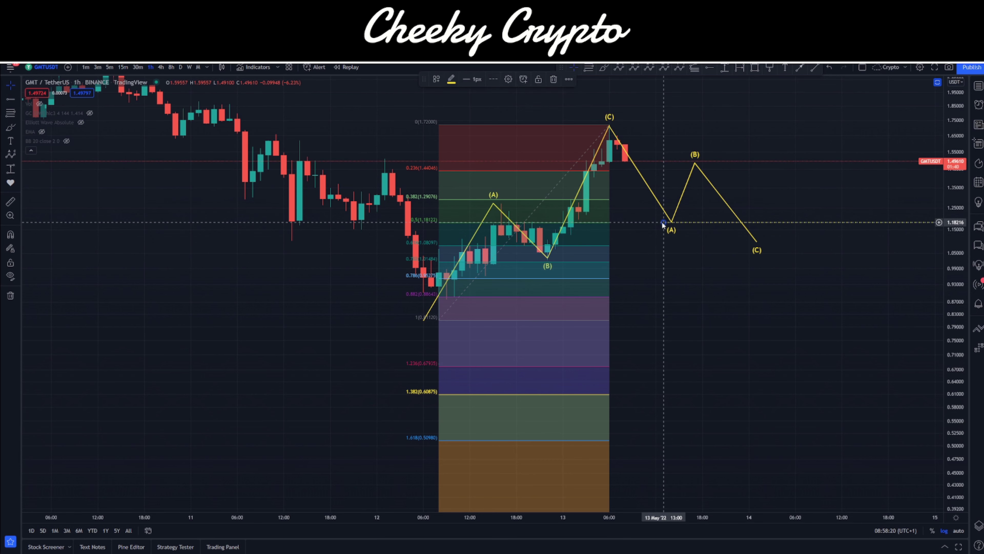
{"action": "left_click", "coordinate": [770, 68]}
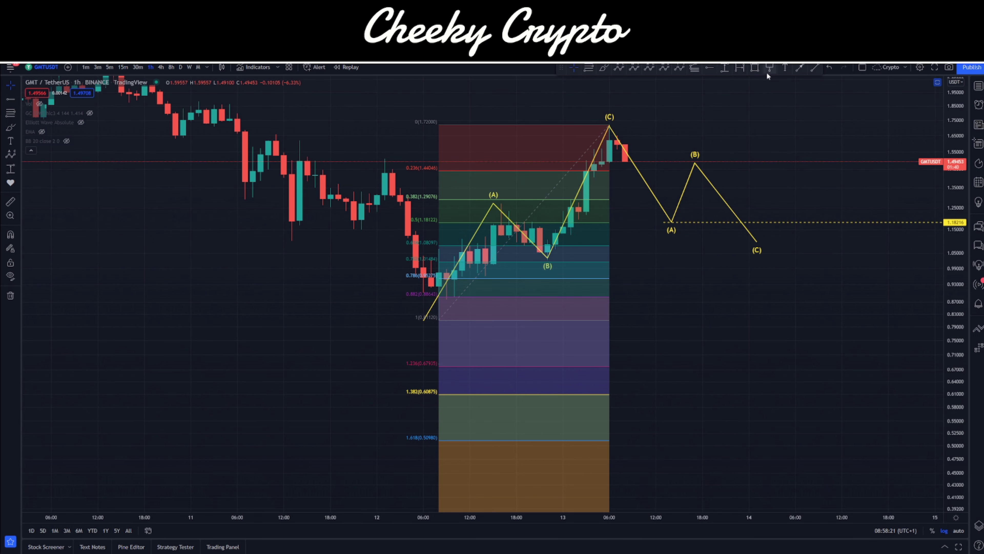
{"action": "left_click", "coordinate": [765, 222]}
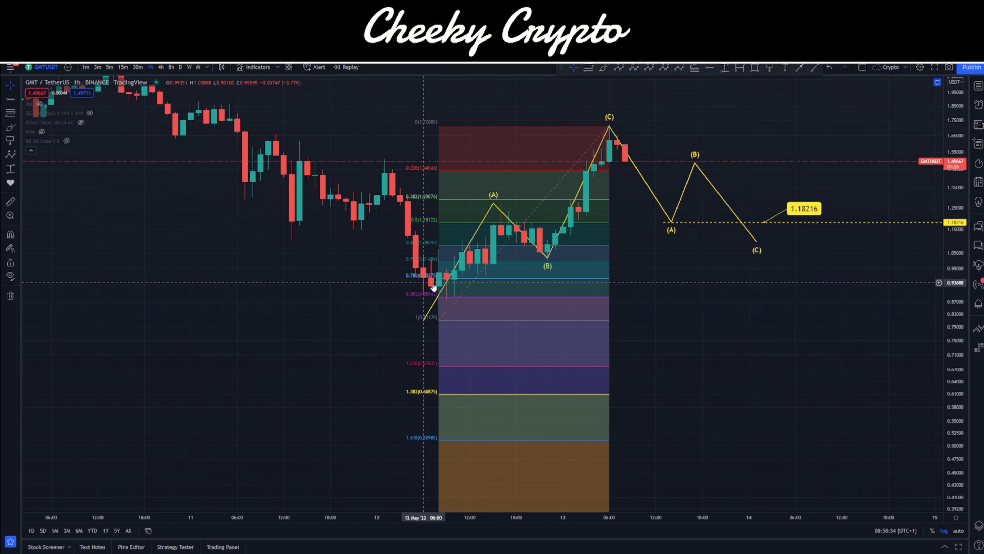
Step: Lower the projected (B) and (C) points, bringing (C) down to about 0.96
{"action": "scroll", "coordinate": [604, 297], "scroll_direction": "right", "scroll_amount": 5}
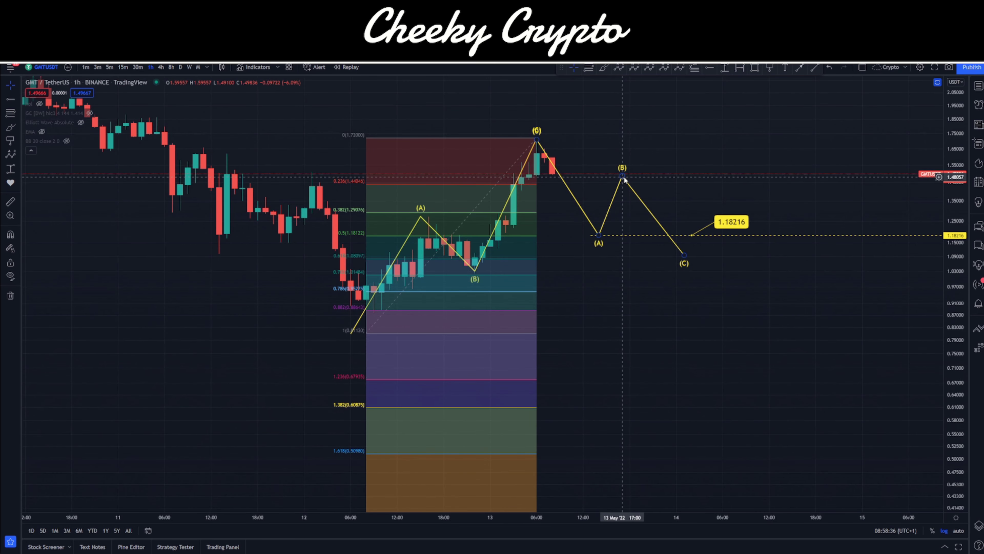
{"action": "left_click_drag", "start_coordinate": [623, 178], "coordinate": [647, 190]}
{"action": "left_click_drag", "start_coordinate": [684, 257], "coordinate": [729, 293]}
Step: Draw a Fib retracement, shift it onto the (B)-to-(C) leg, and set (C) on its 0.971 level
{"action": "left_click", "coordinate": [662, 272]}
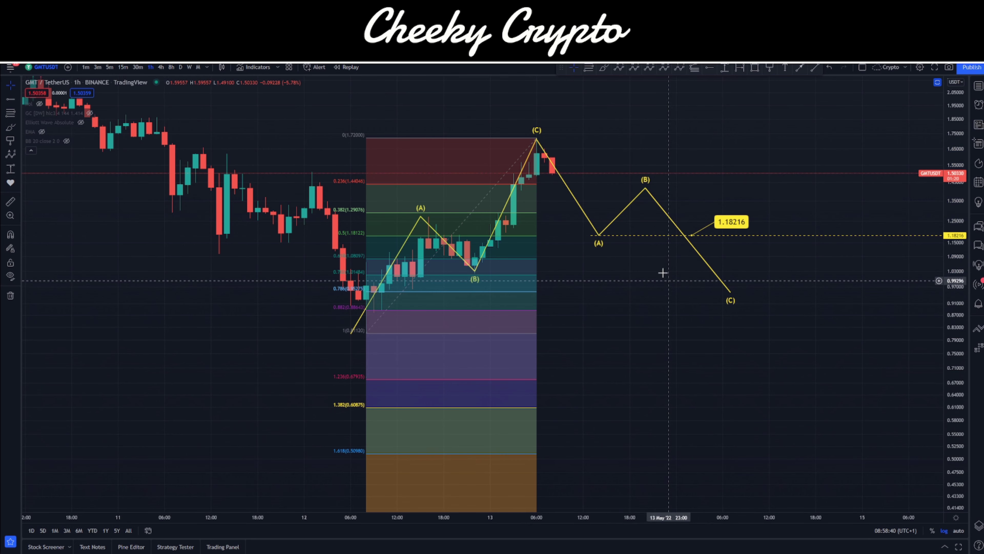
{"action": "left_click", "coordinate": [589, 68]}
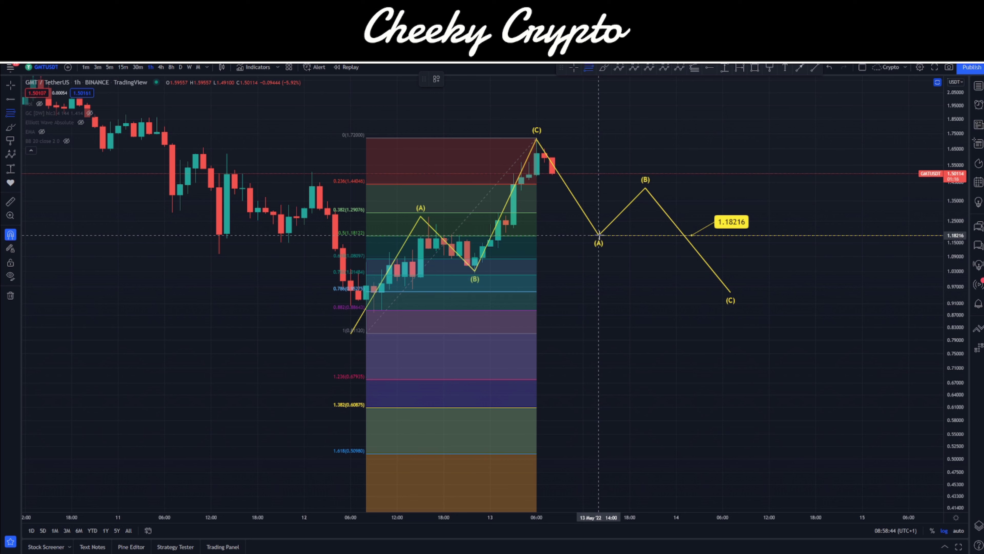
{"action": "left_click", "coordinate": [599, 234]}
{"action": "left_click", "coordinate": [537, 140]}
{"action": "left_click_drag", "start_coordinate": [553, 143], "coordinate": [647, 192]}
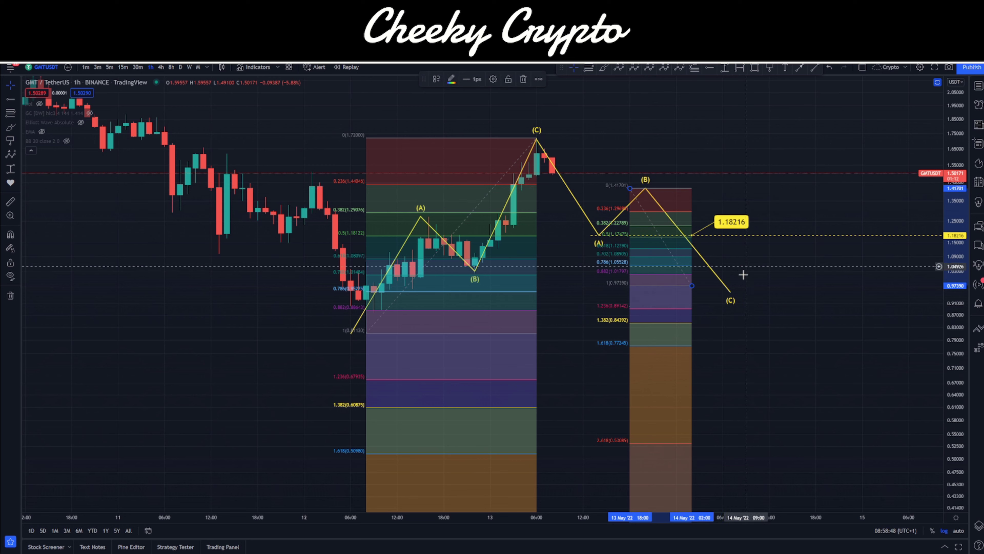
{"action": "left_click_drag", "start_coordinate": [729, 293], "coordinate": [729, 286]}
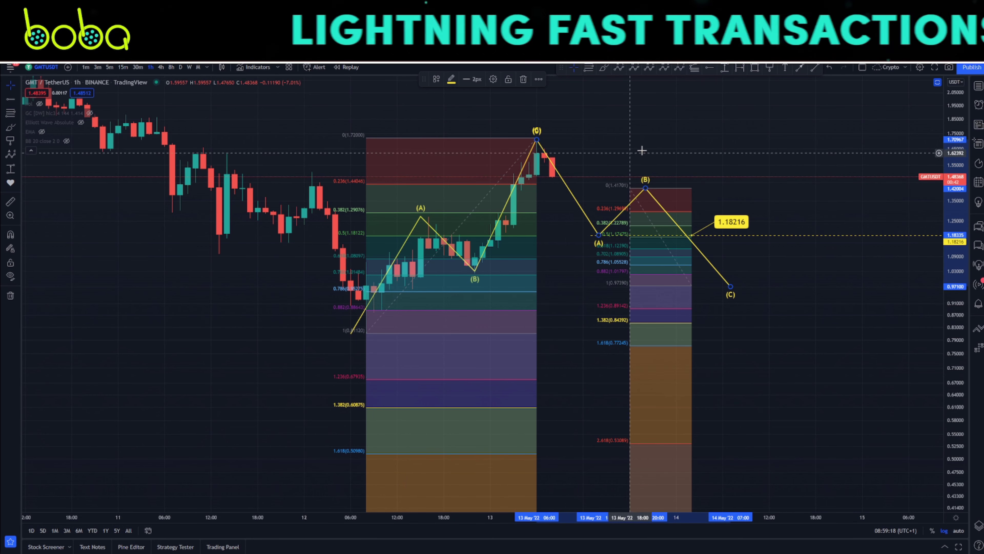
Step: Draw a third Fib retracement and move it right of the (C) low, its 1 level at 2.05996
{"action": "left_click_drag", "start_coordinate": [779, 268], "coordinate": [699, 269]}
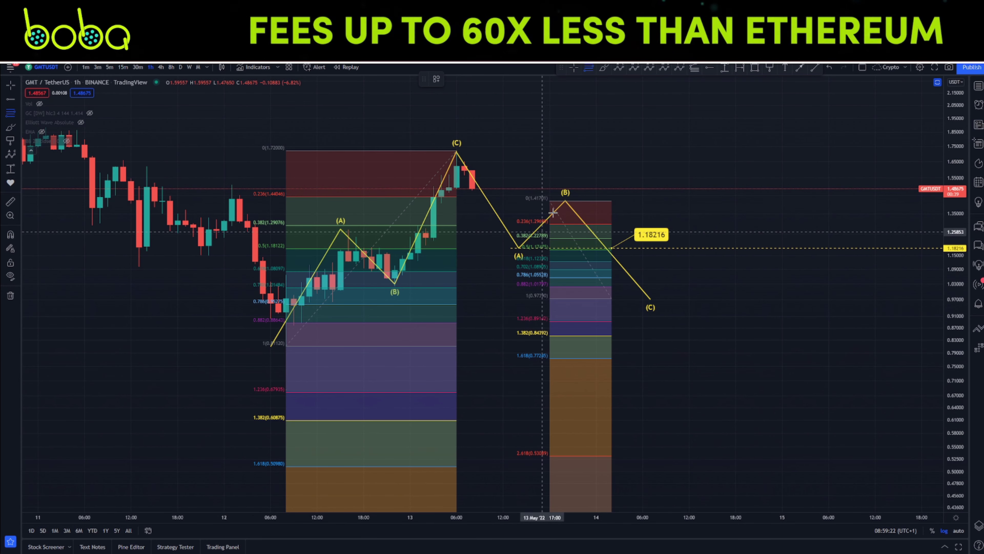
{"action": "left_click", "coordinate": [456, 151]}
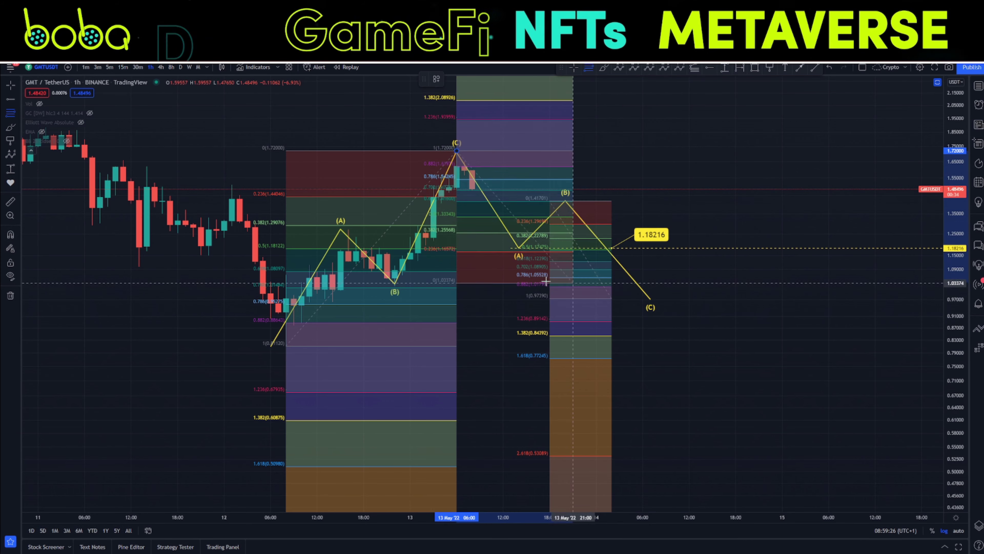
{"action": "left_click", "coordinate": [285, 345]}
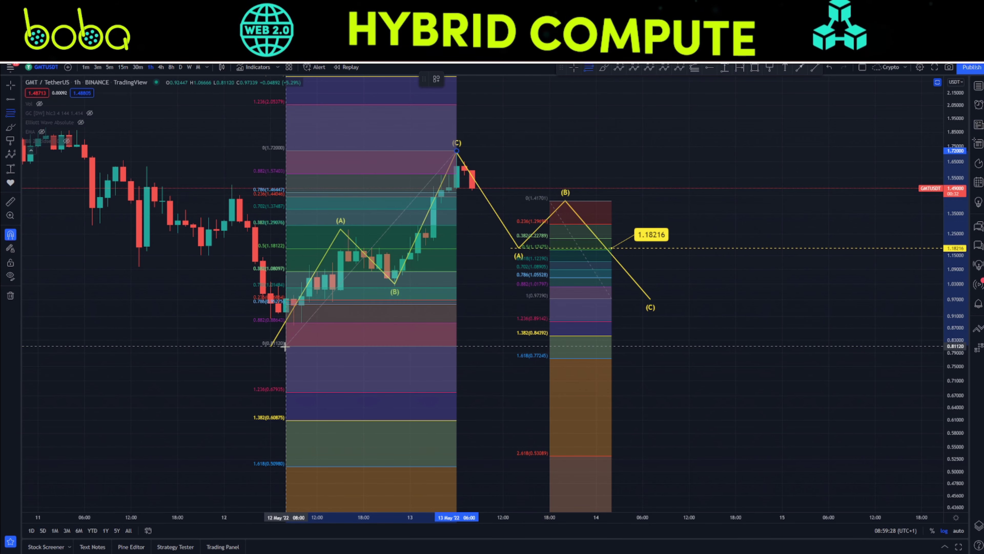
{"action": "left_click_drag", "start_coordinate": [342, 350], "coordinate": [611, 298]}
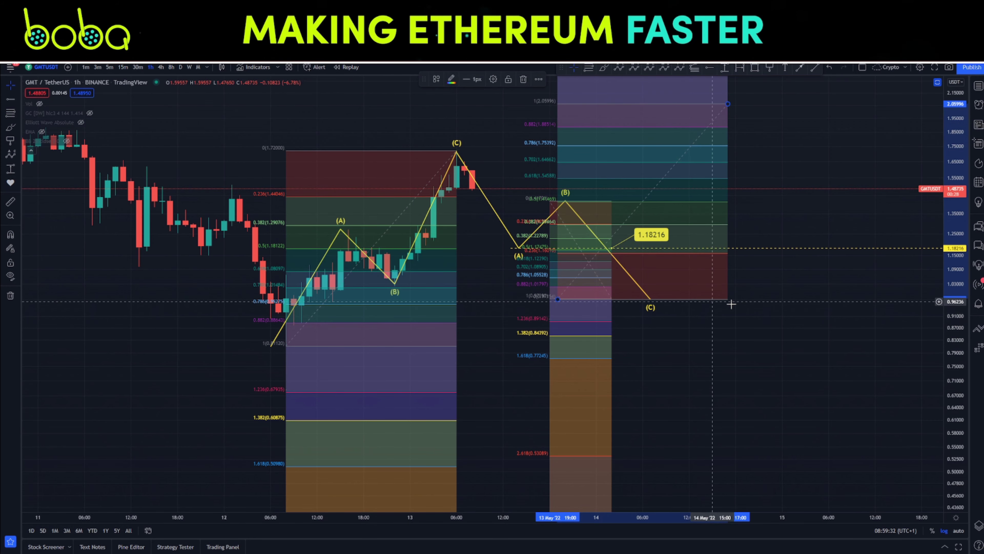
{"action": "left_click_drag", "start_coordinate": [632, 121], "coordinate": [631, 160]}
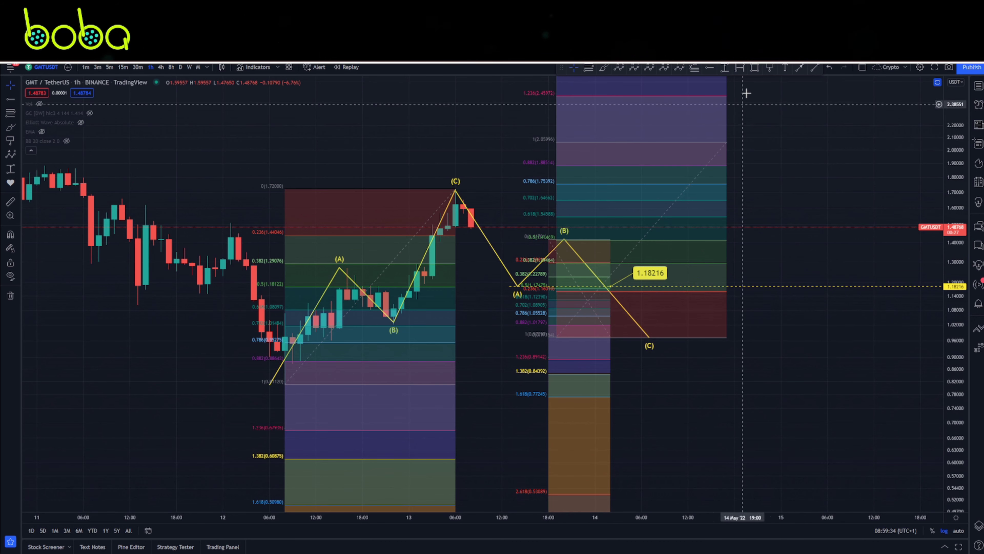
{"action": "left_click", "coordinate": [618, 67]}
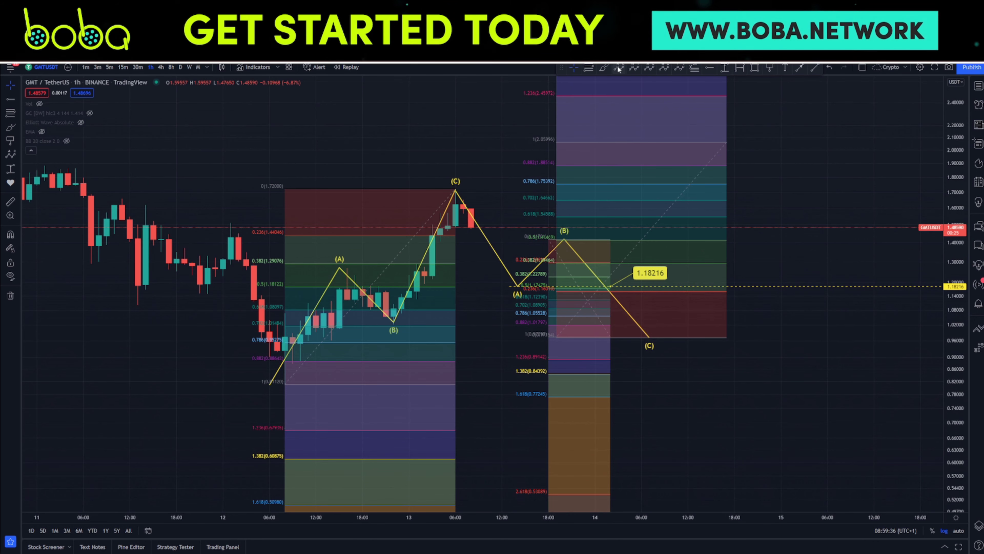
Step: Draw a (0)-(A)-(B)-(C) wave up to a (C) near 2.06 and mark it with a price note
{"action": "left_click", "coordinate": [238, 378]}
{"action": "left_click", "coordinate": [409, 183]}
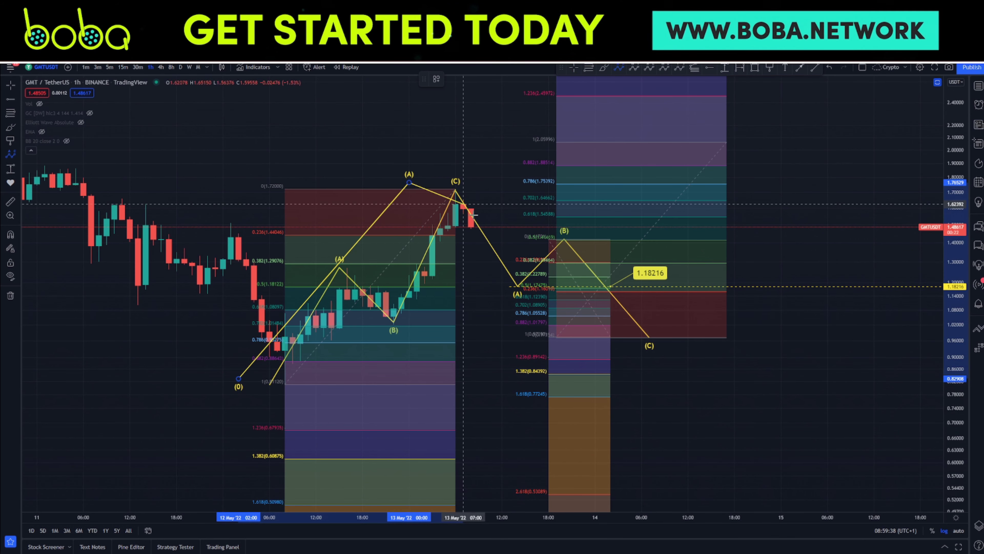
{"action": "left_click", "coordinate": [579, 341]}
{"action": "left_click", "coordinate": [750, 143]}
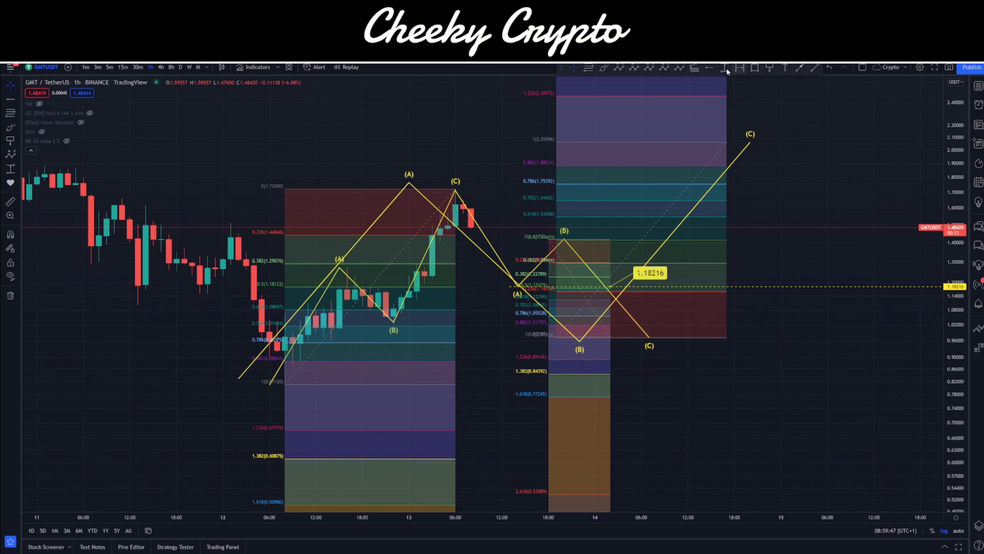
{"action": "left_click", "coordinate": [714, 143]}
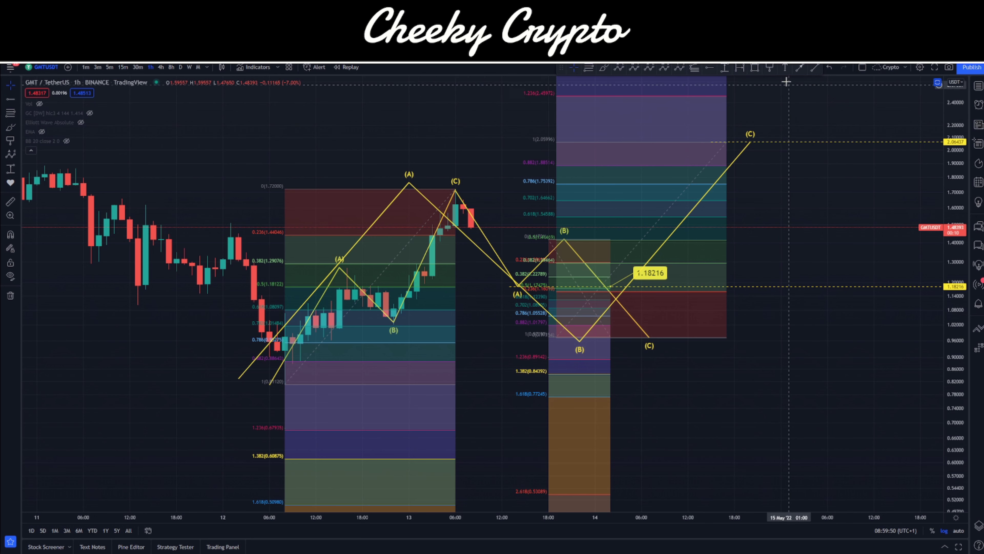
{"action": "left_click", "coordinate": [758, 141]}
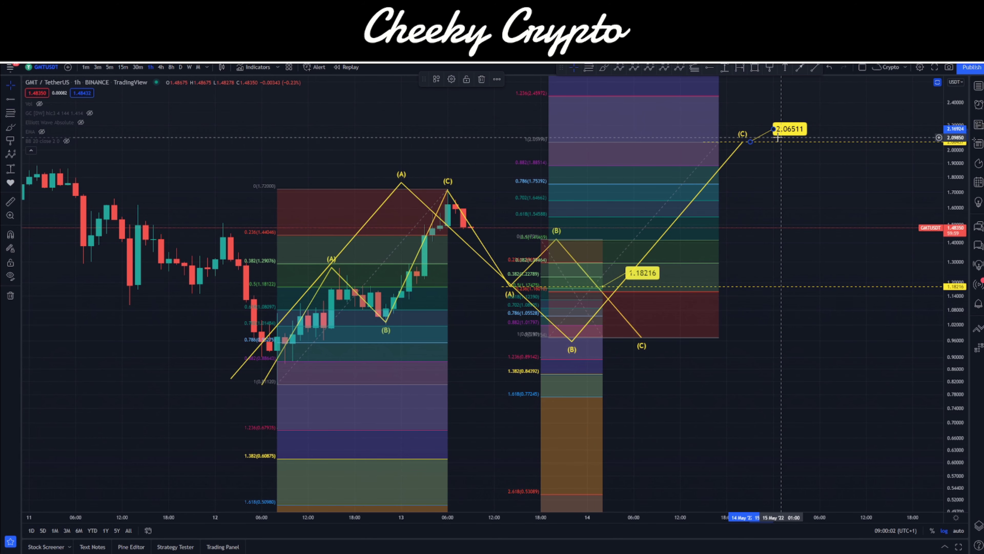
Step: Change the (C) target price note's price to 2.05966 and recentre the chart
{"action": "left_click", "coordinate": [450, 80]}
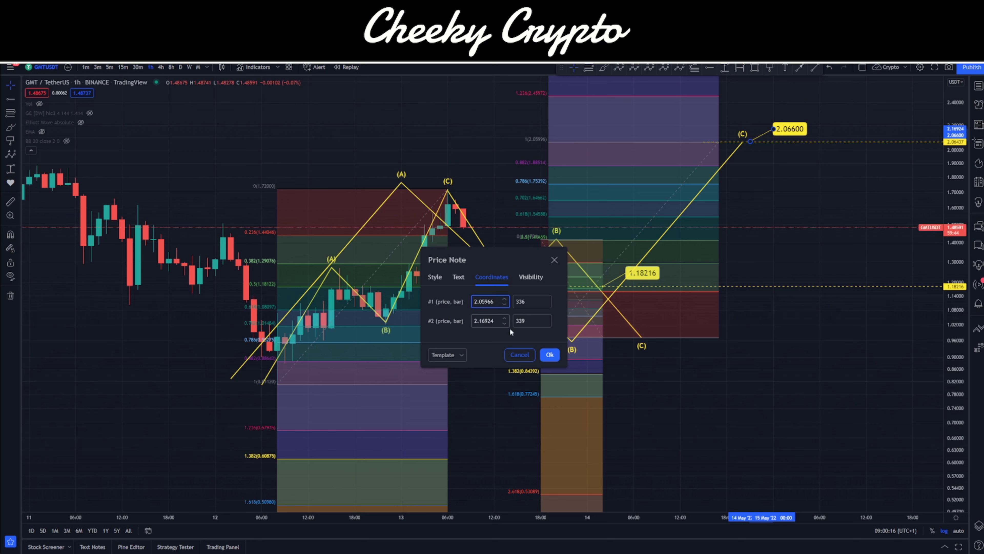
{"action": "left_click", "coordinate": [550, 354]}
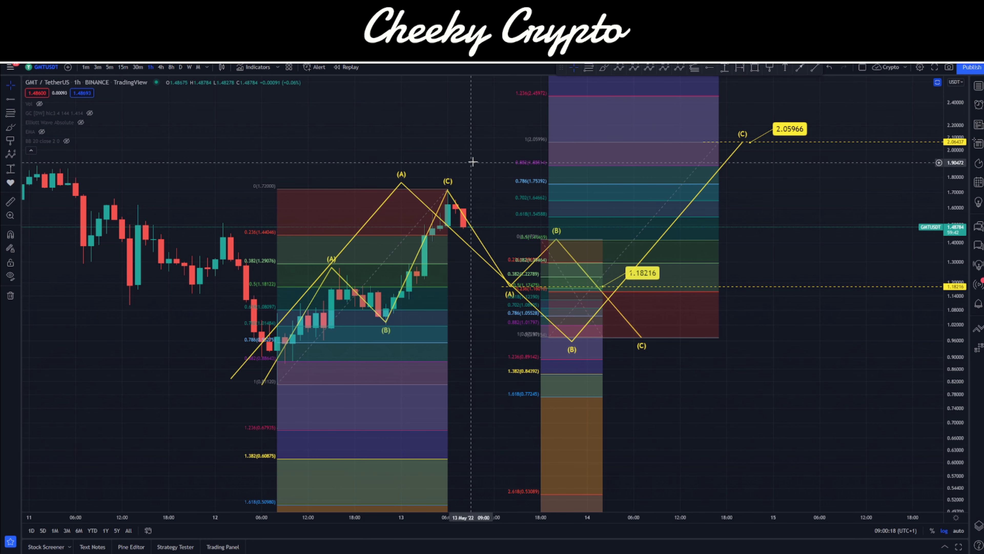
{"action": "left_click_drag", "start_coordinate": [847, 141], "coordinate": [834, 143]}
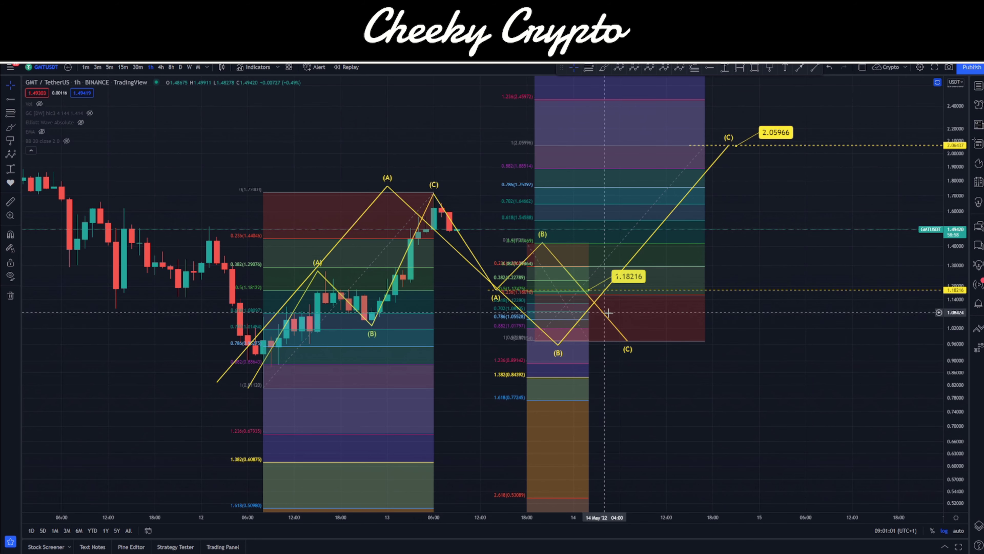
Step: Delete all three Fibonacci retracement boxes from the hourly chart
{"action": "left_click_drag", "start_coordinate": [667, 396], "coordinate": [685, 397]}
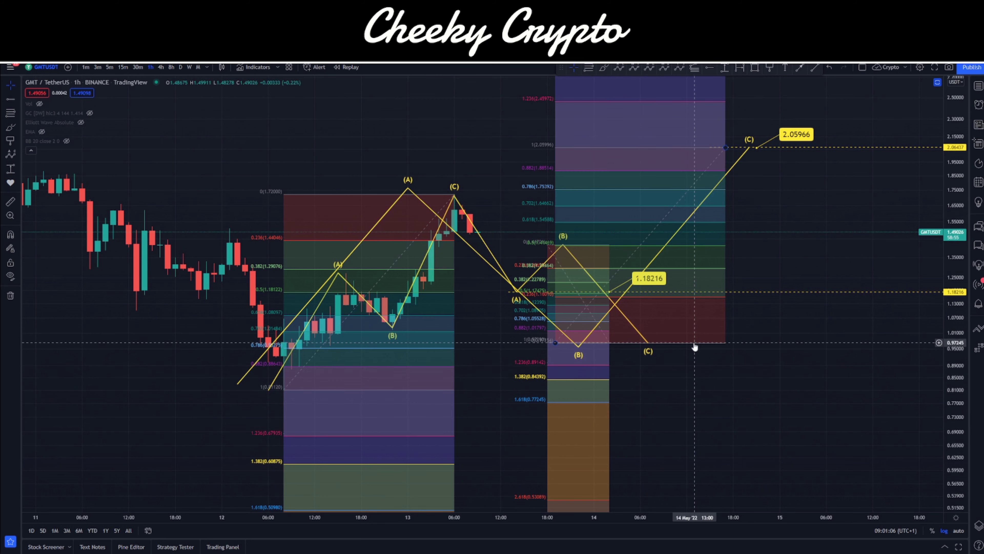
{"action": "key", "text": "Delete"}
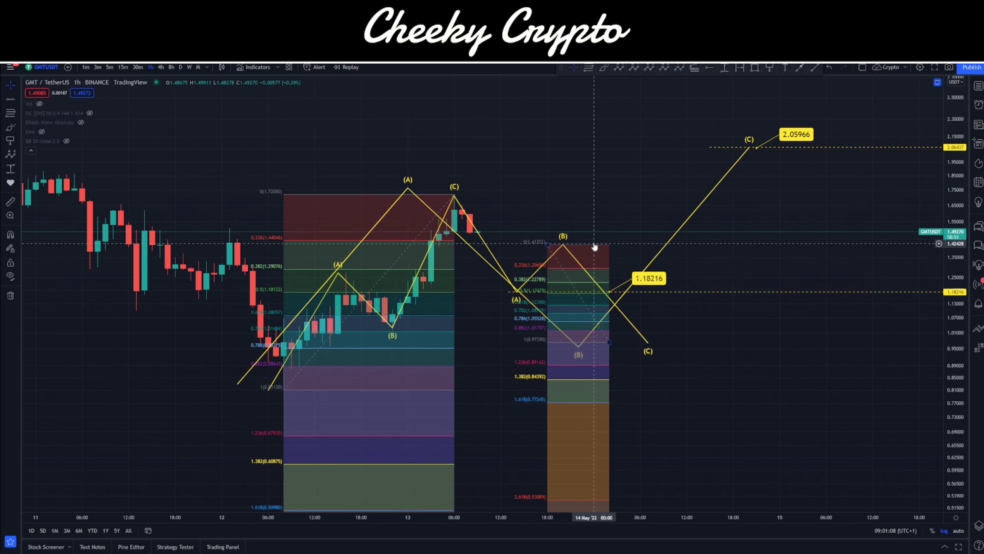
{"action": "key", "text": "Delete"}
{"action": "left_click", "coordinate": [365, 194]}
{"action": "key", "text": "Delete"}
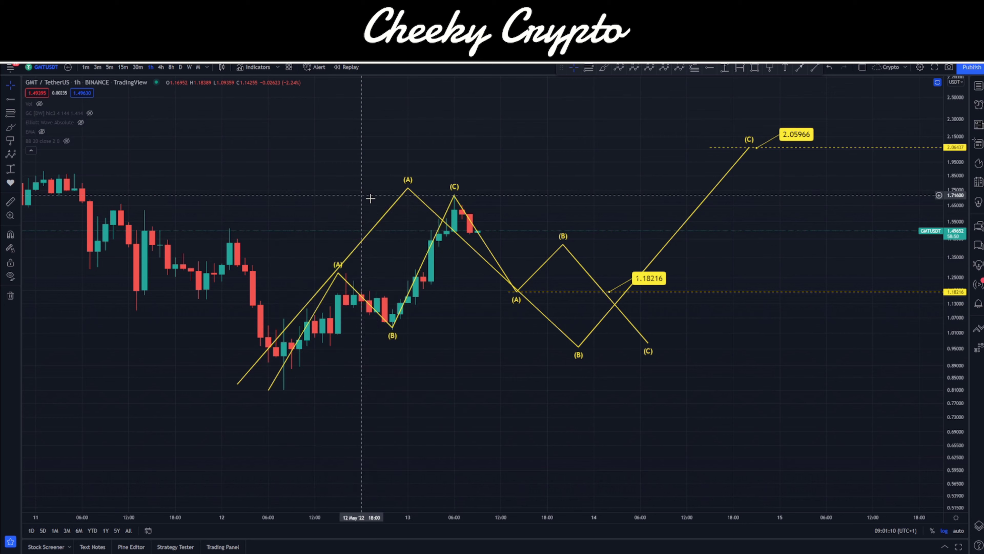
Step: Shift the lower wave's (B) point left, then switch the chart to the daily timeframe
{"action": "left_click_drag", "start_coordinate": [578, 346], "coordinate": [544, 347]}
{"action": "left_click", "coordinate": [599, 386]}
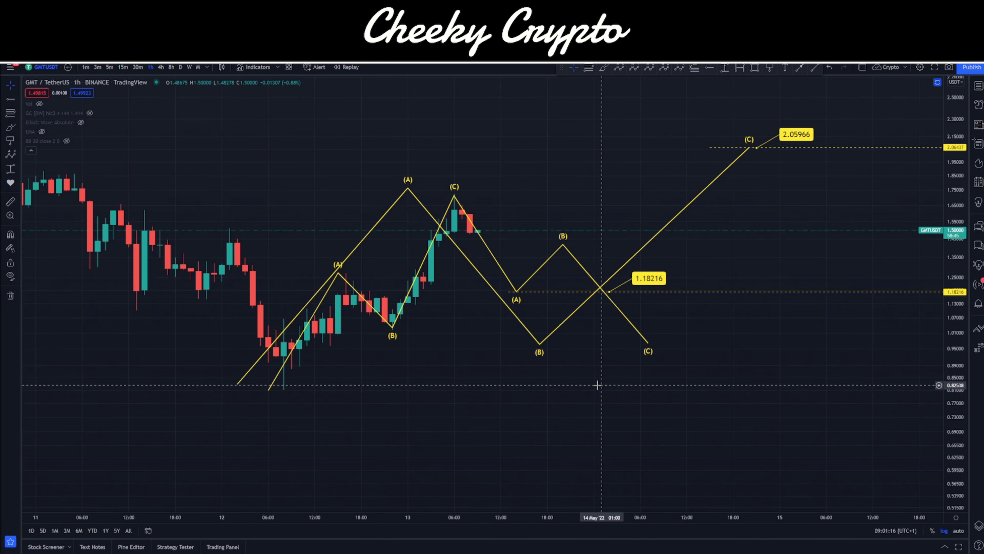
{"action": "left_click", "coordinate": [180, 67]}
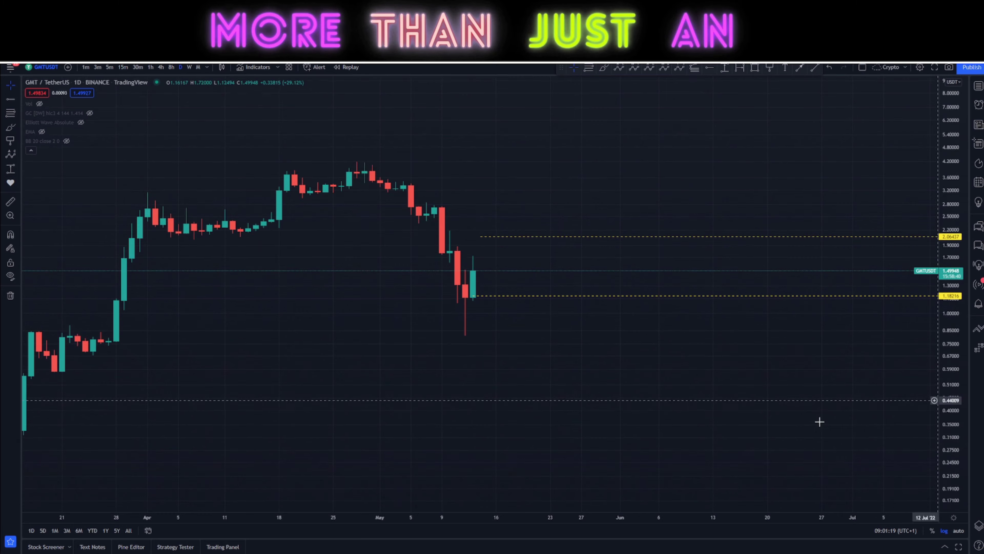
Step: Draw a daily Fib retracement from 2.06364 down to 0.40059, placed just right of recent candles
{"action": "scroll", "coordinate": [540, 457], "scroll_direction": "up", "scroll_amount": 5}
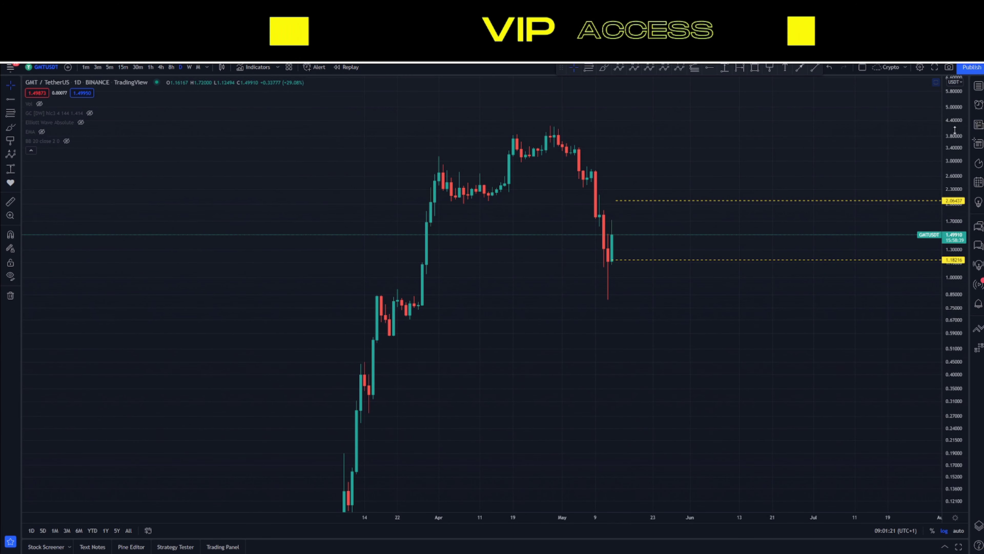
{"action": "left_click_drag", "start_coordinate": [752, 334], "coordinate": [660, 335]}
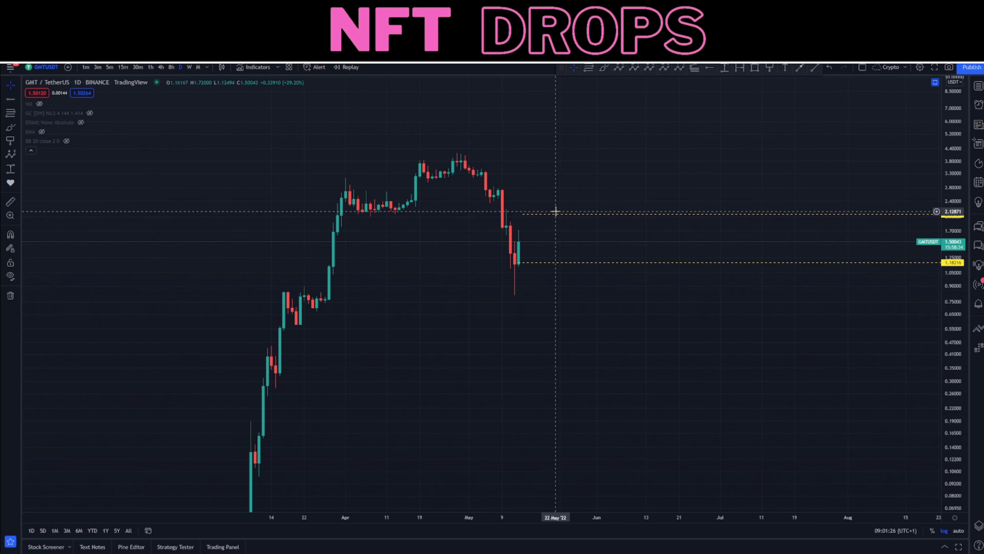
{"action": "left_click", "coordinate": [588, 66]}
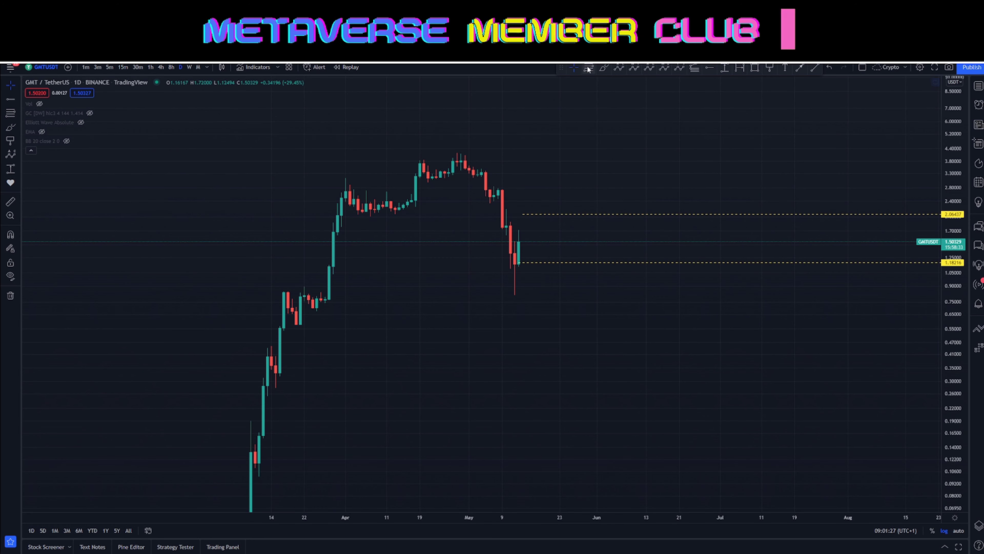
{"action": "left_click", "coordinate": [513, 298]}
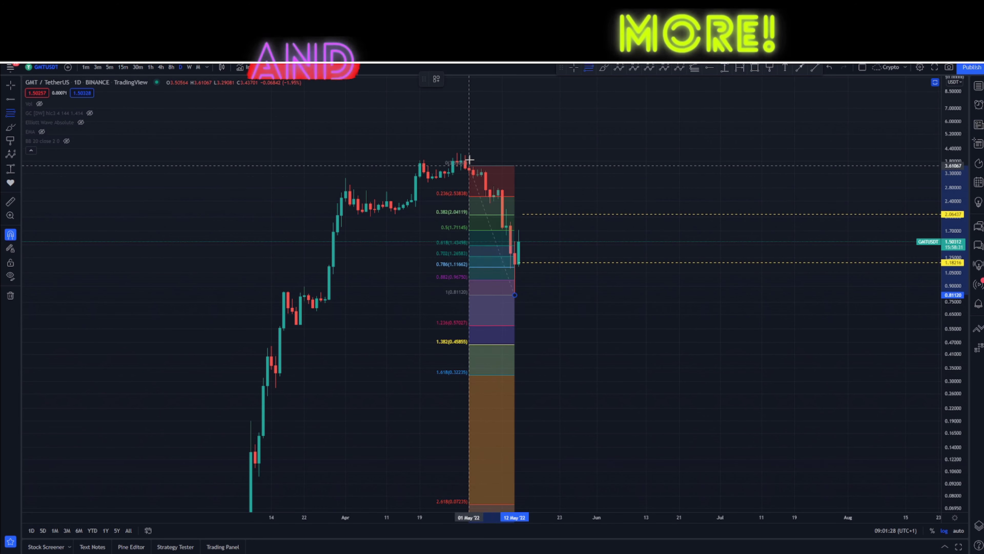
{"action": "left_click", "coordinate": [457, 153]}
{"action": "left_click_drag", "start_coordinate": [475, 154], "coordinate": [586, 215]}
{"action": "left_click", "coordinate": [595, 200]}
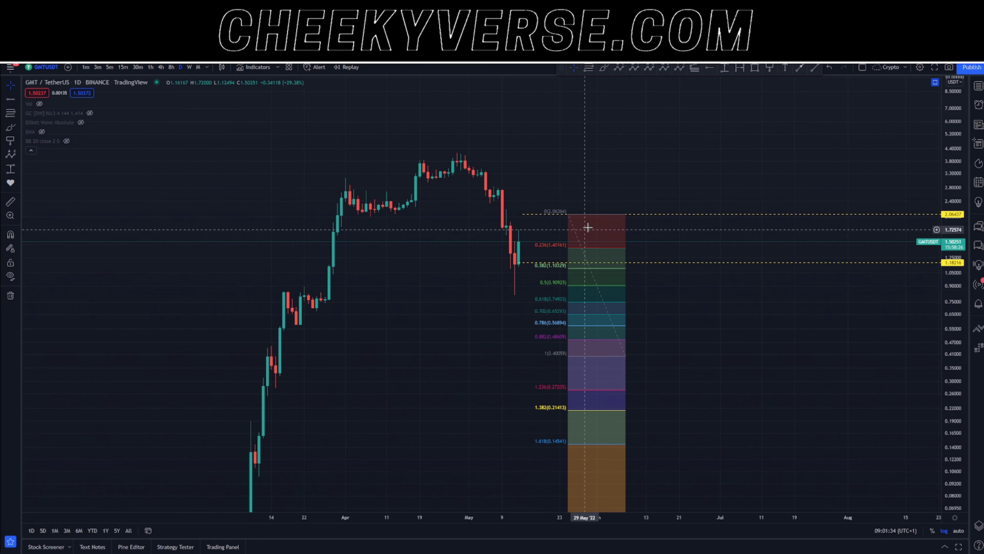
{"action": "scroll", "coordinate": [658, 366], "scroll_direction": "right", "scroll_amount": 2}
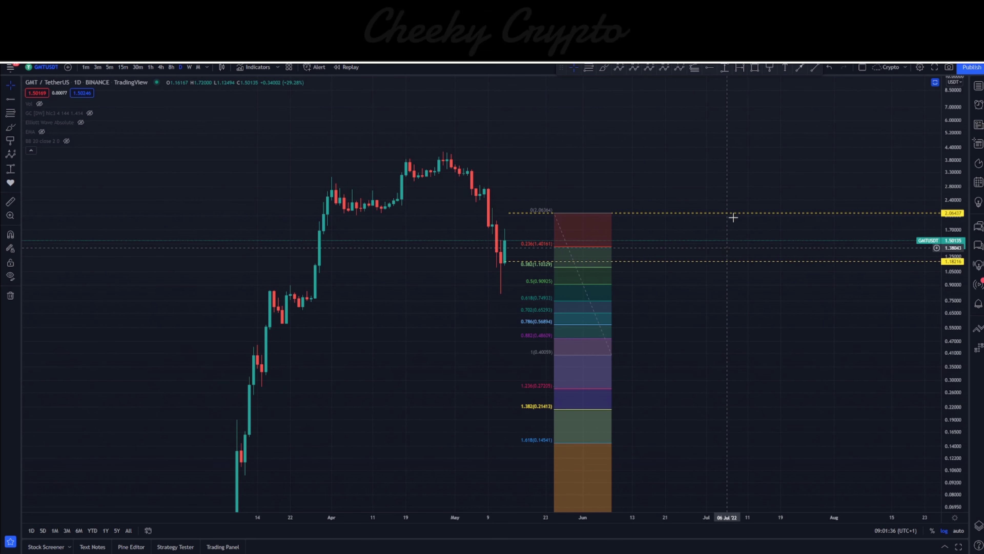
{"action": "left_click", "coordinate": [618, 68]}
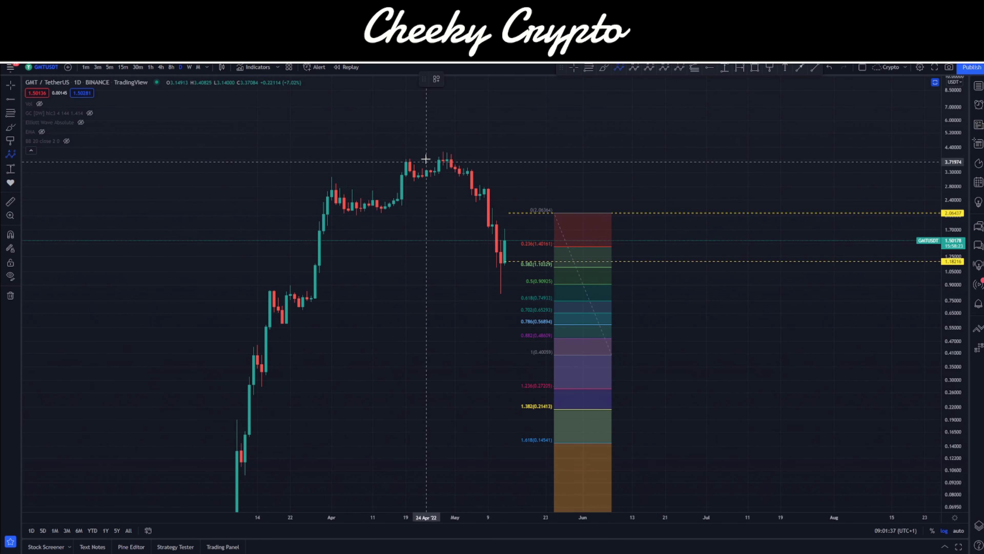
Step: Place ABC points: (0) at the April high, (A) at the May low, (B) near 2.06, (C) near 0.40
{"action": "left_click", "coordinate": [438, 149]}
{"action": "left_click", "coordinate": [496, 299]}
{"action": "left_click", "coordinate": [566, 214]}
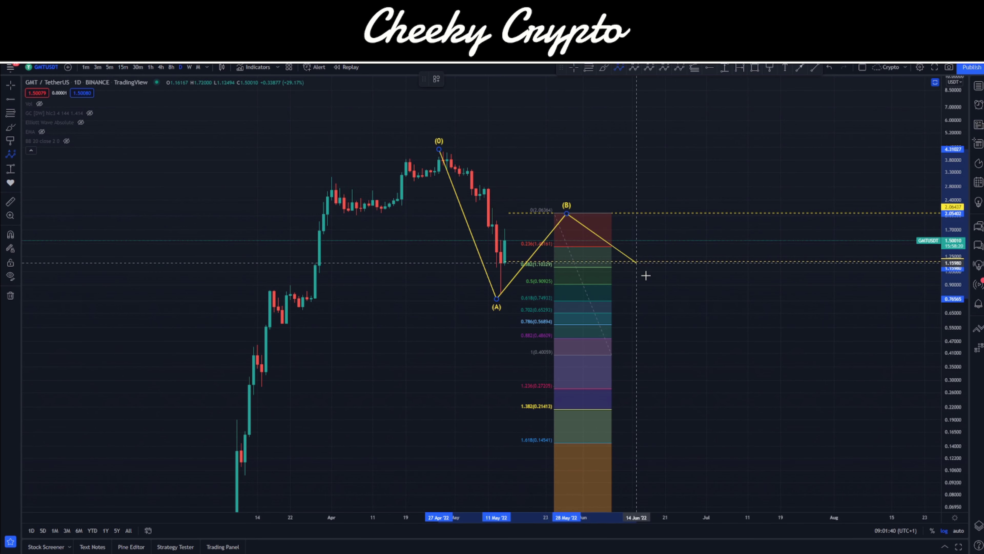
{"action": "left_click", "coordinate": [707, 354]}
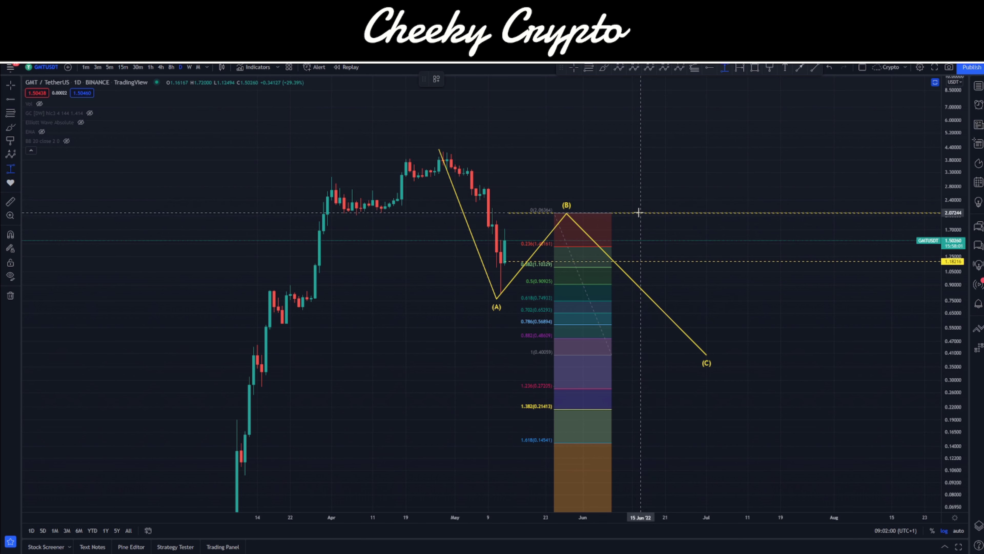
{"action": "left_click", "coordinate": [639, 212]}
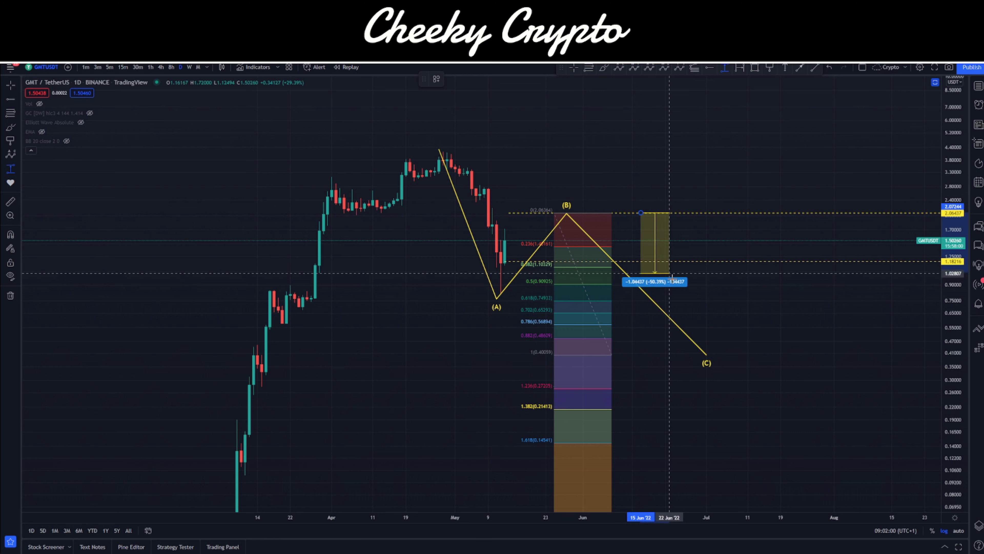
{"action": "left_click", "coordinate": [715, 355]}
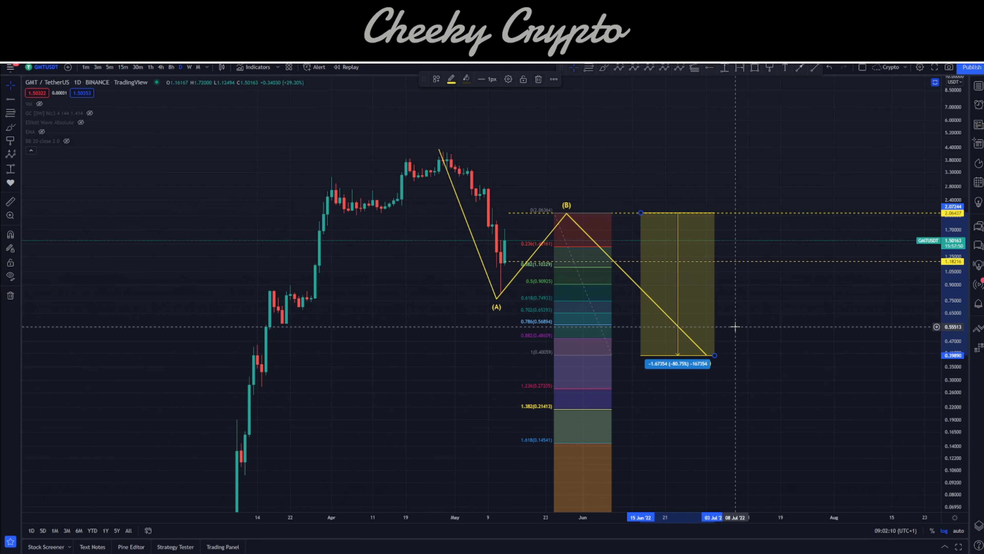
{"action": "left_click", "coordinate": [678, 234]}
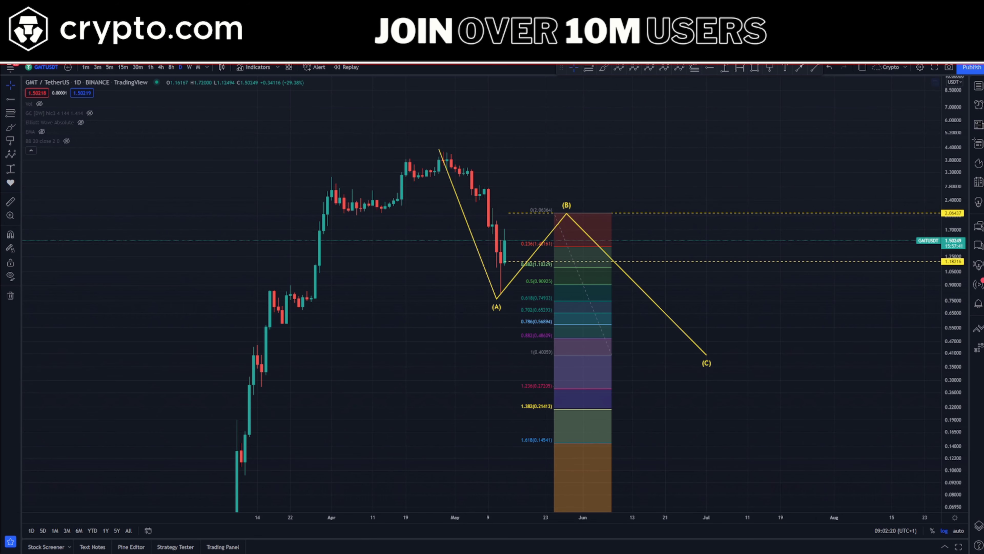
{"action": "key", "text": "alt+h"}
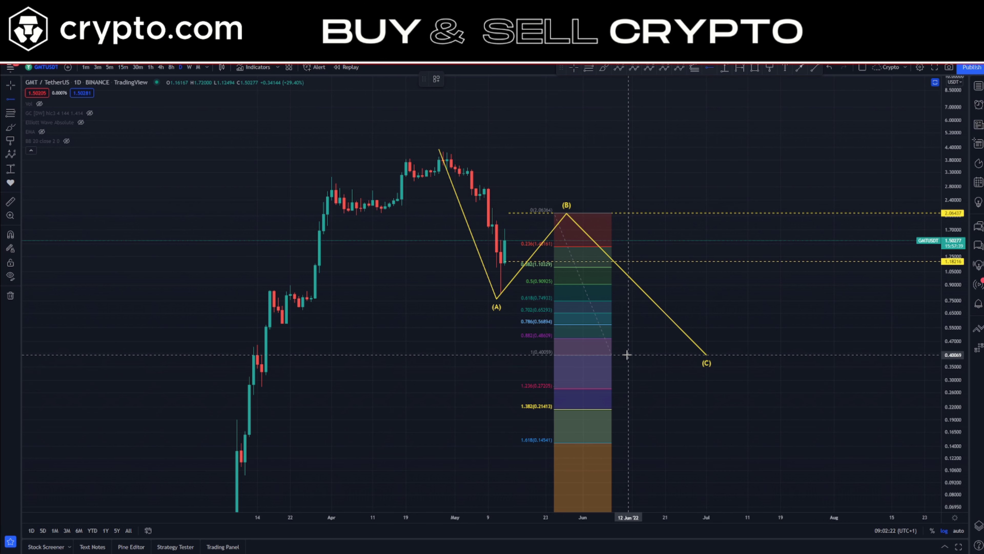
Step: Add a horizontal ray at the 0.40 level and a 0.40069 price label at (C), nudging point (A) right
{"action": "left_click", "coordinate": [629, 354]}
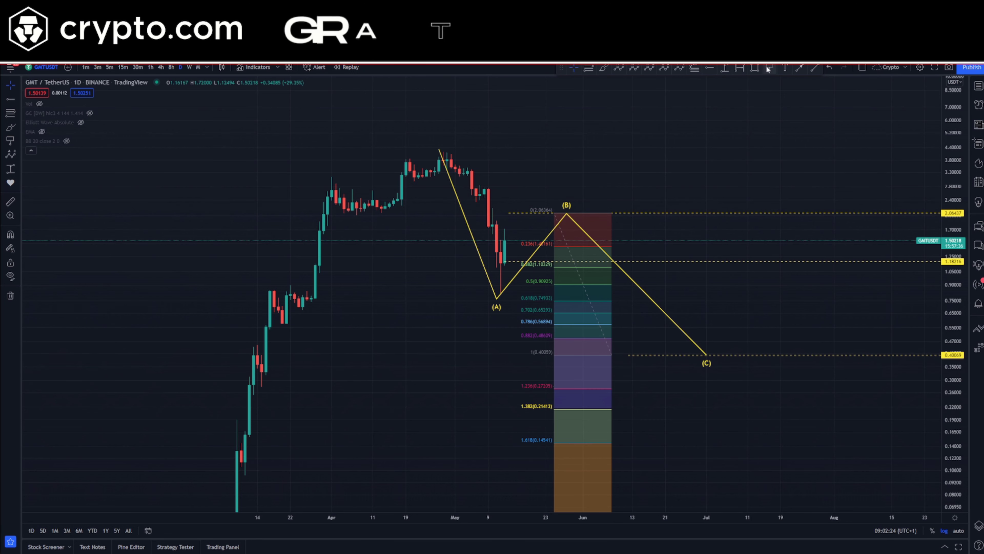
{"action": "left_click", "coordinate": [710, 354]}
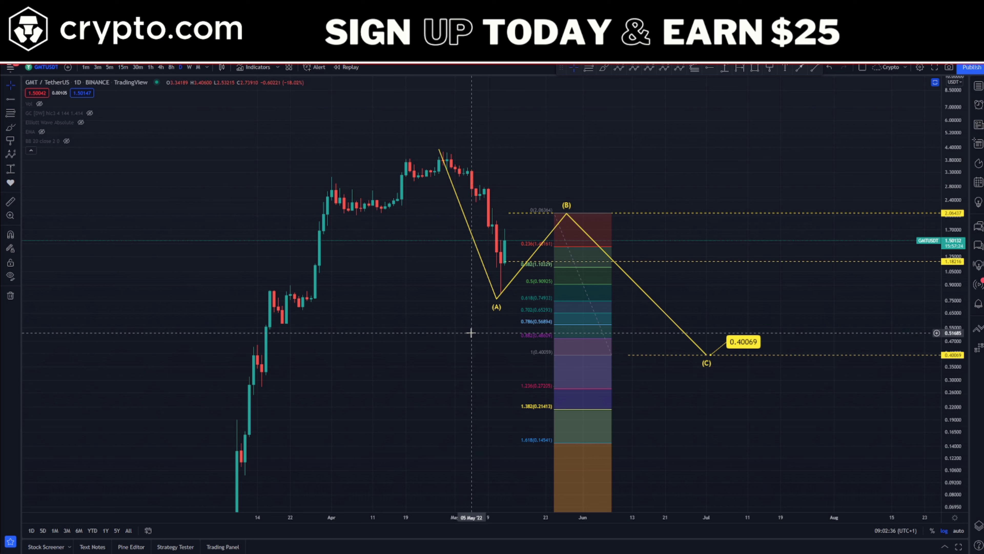
{"action": "left_click_drag", "start_coordinate": [496, 298], "coordinate": [501, 300]}
{"action": "left_click", "coordinate": [461, 307]}
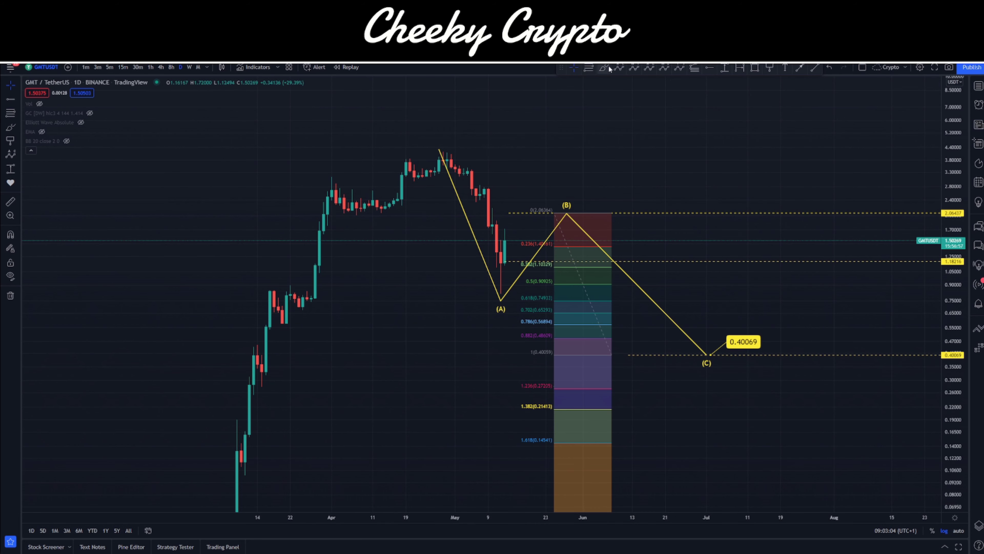
{"action": "left_click", "coordinate": [462, 147]}
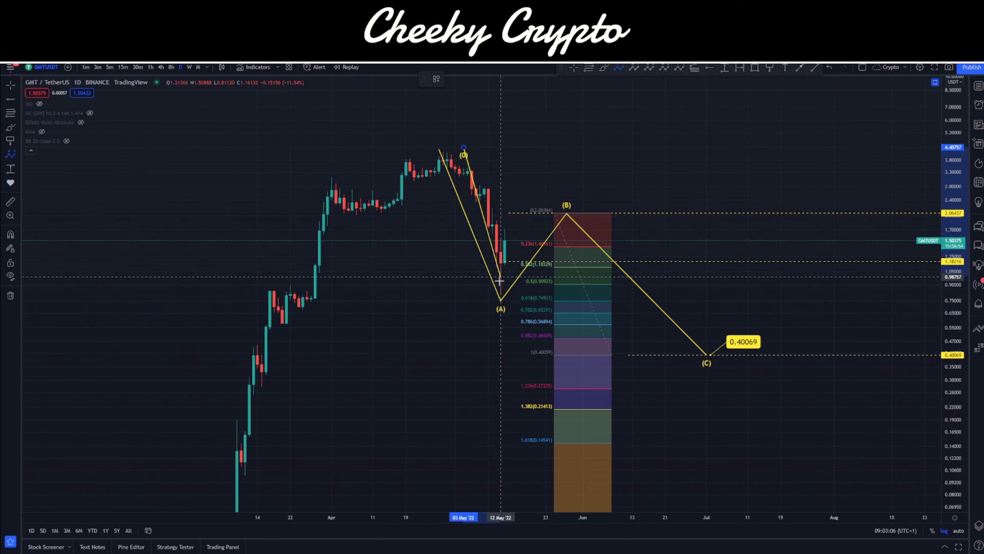
{"action": "left_click", "coordinate": [503, 294]}
{"action": "left_click", "coordinate": [558, 214]}
{"action": "left_click", "coordinate": [611, 295]}
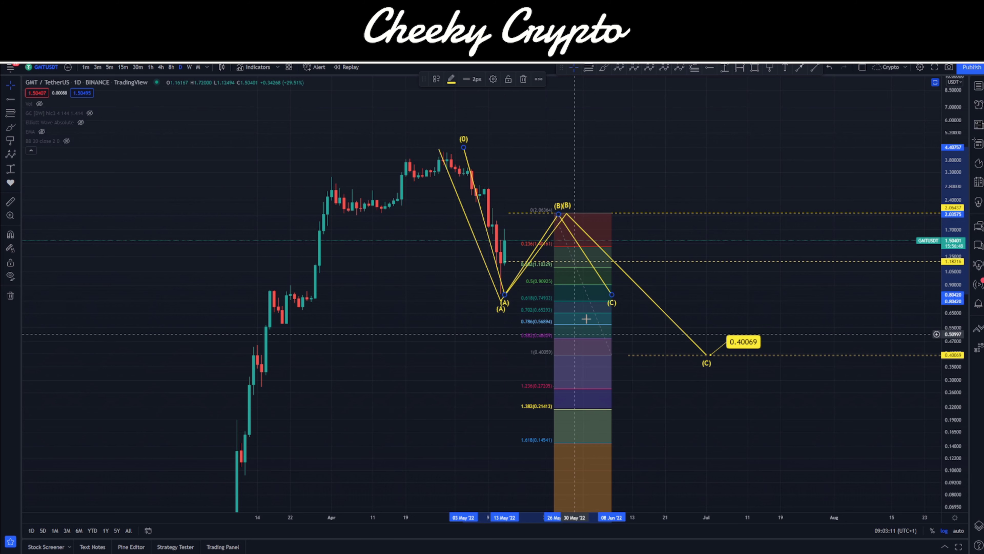
{"action": "key", "text": "Delete"}
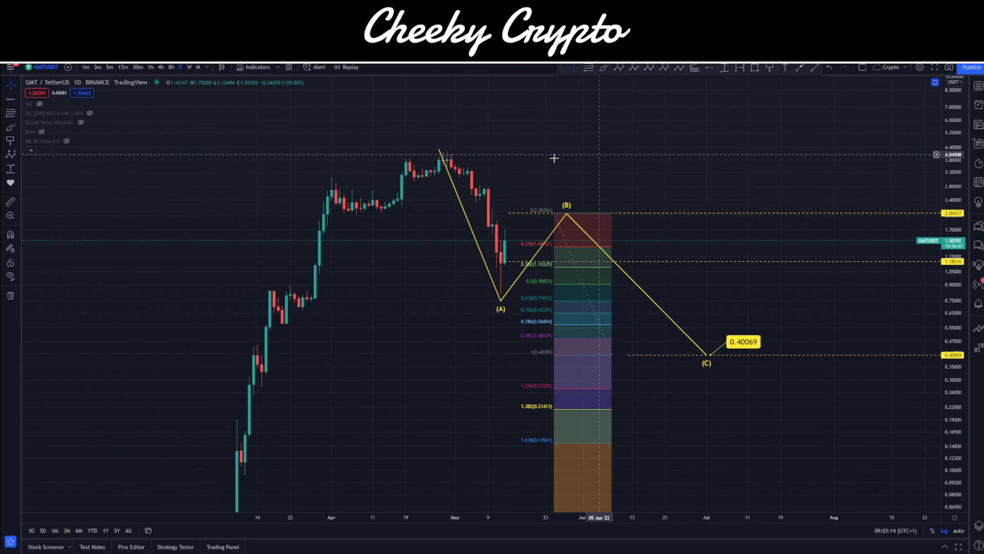